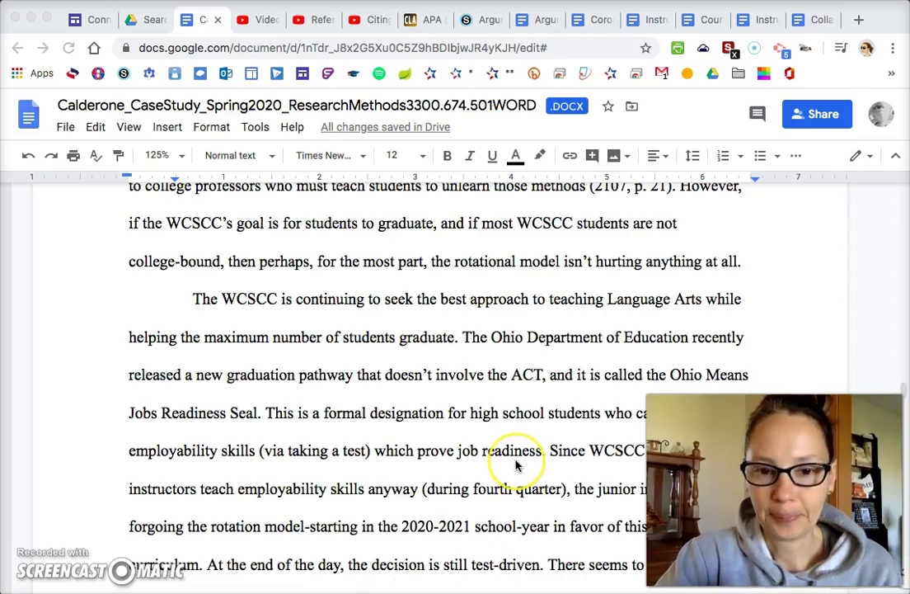
Step: Go back to the title page of the case study and hide the document's menus
{"action": "scroll", "coordinate": [516, 462], "scroll_direction": "up", "scroll_amount": 10}
{"action": "scroll", "coordinate": [501, 520], "scroll_direction": "up", "scroll_amount": 20}
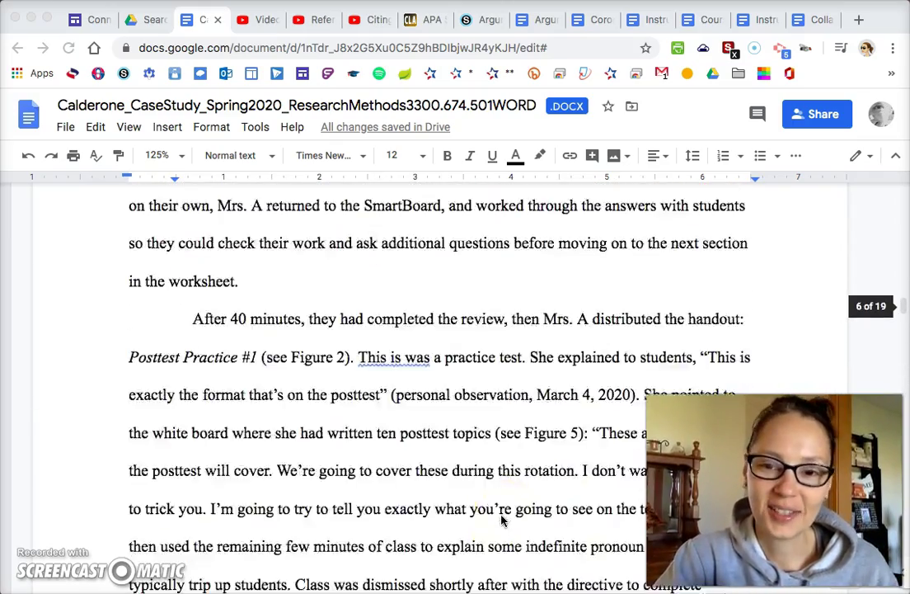
{"action": "scroll", "coordinate": [502, 519], "scroll_direction": "up", "scroll_amount": 6}
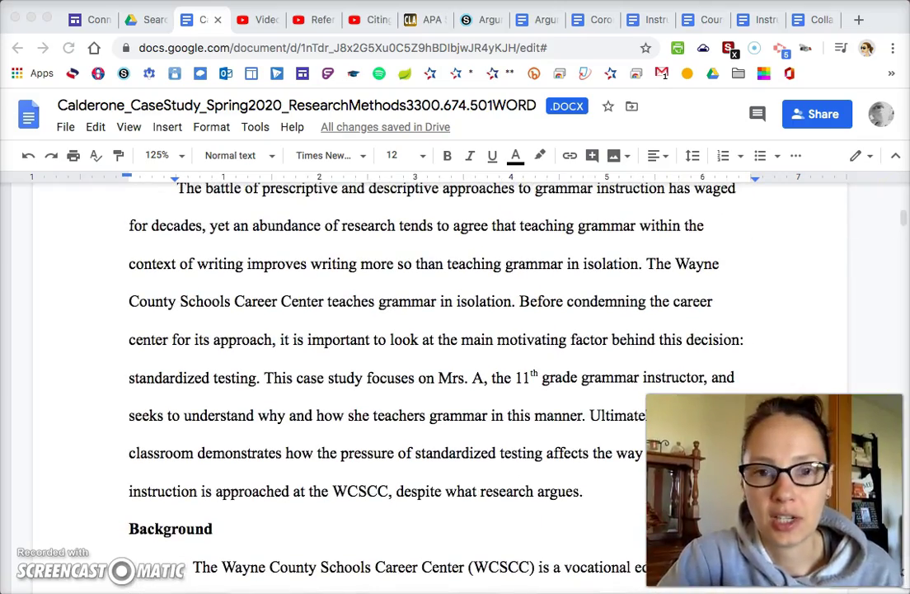
{"action": "left_click", "coordinate": [899, 155]}
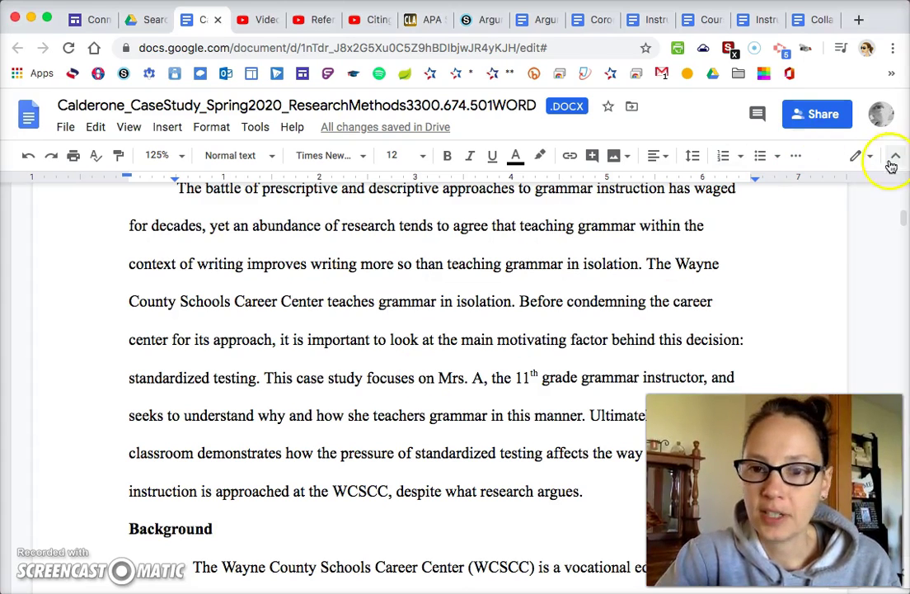
{"action": "left_click", "coordinate": [902, 159]}
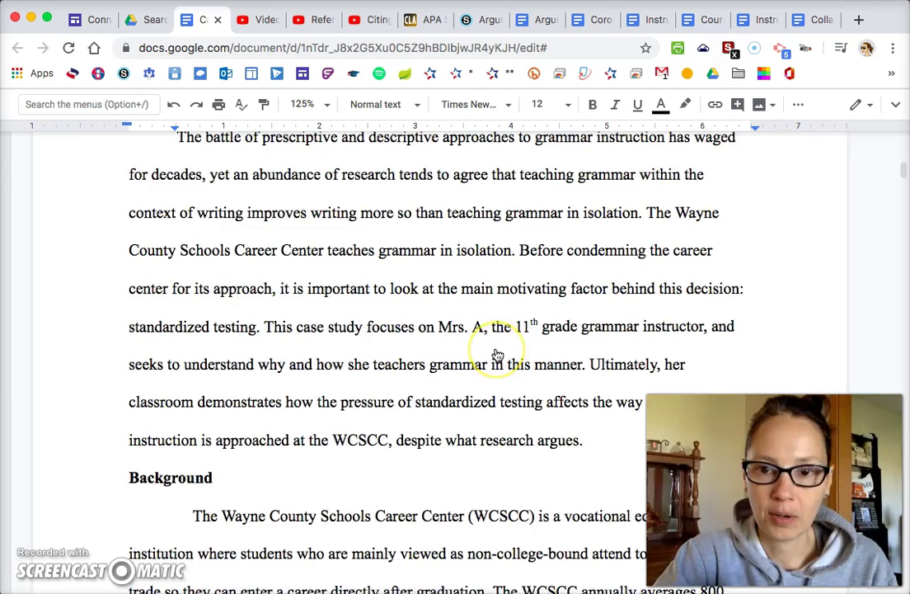
{"action": "scroll", "coordinate": [497, 355], "scroll_direction": "up", "scroll_amount": 15}
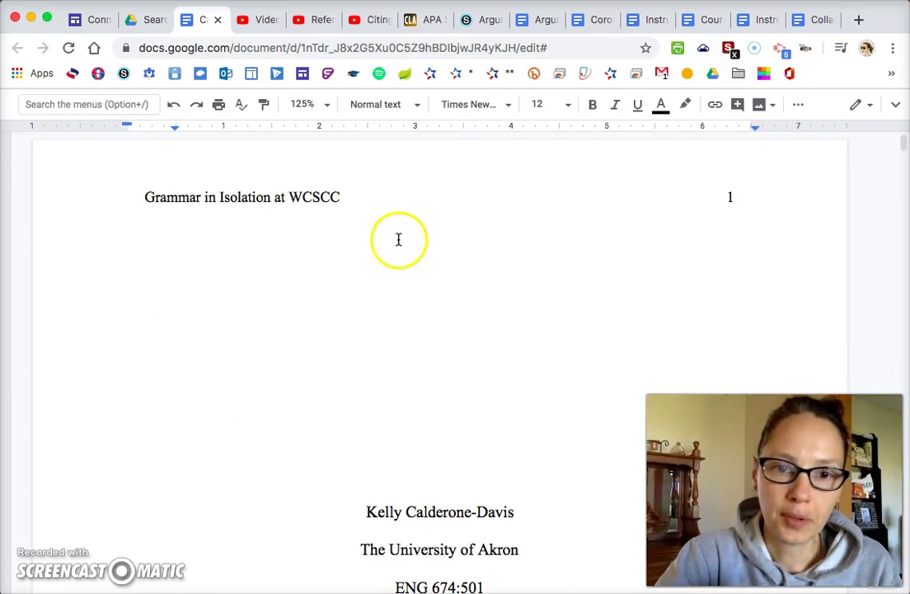
Step: Examine the title page's header and the centered author, university, course, instructor and date lines
{"action": "left_click", "coordinate": [364, 198]}
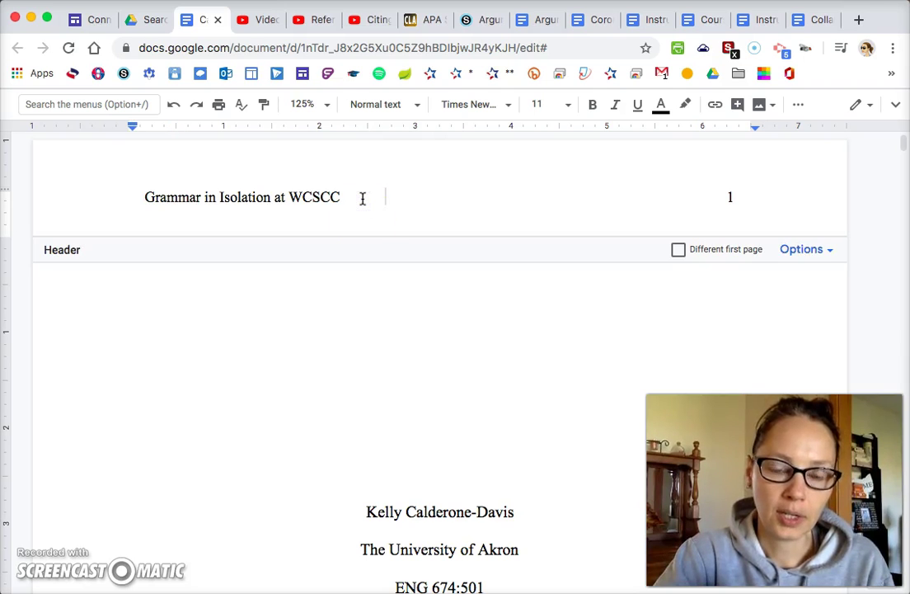
{"action": "left_click", "coordinate": [369, 317]}
{"action": "scroll", "coordinate": [369, 317], "scroll_direction": "down", "scroll_amount": 3}
{"action": "left_click", "coordinate": [375, 306]}
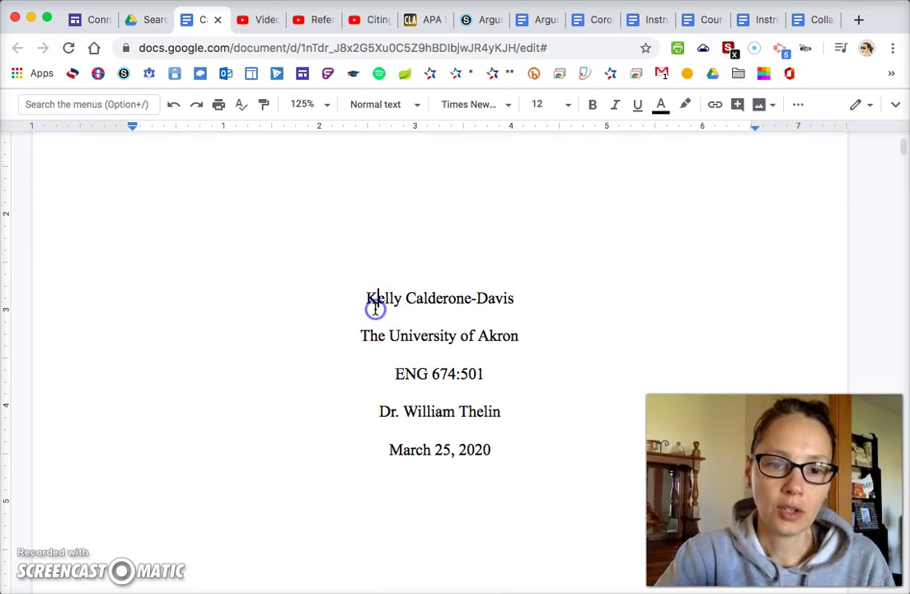
{"action": "triple_click", "coordinate": [374, 340]}
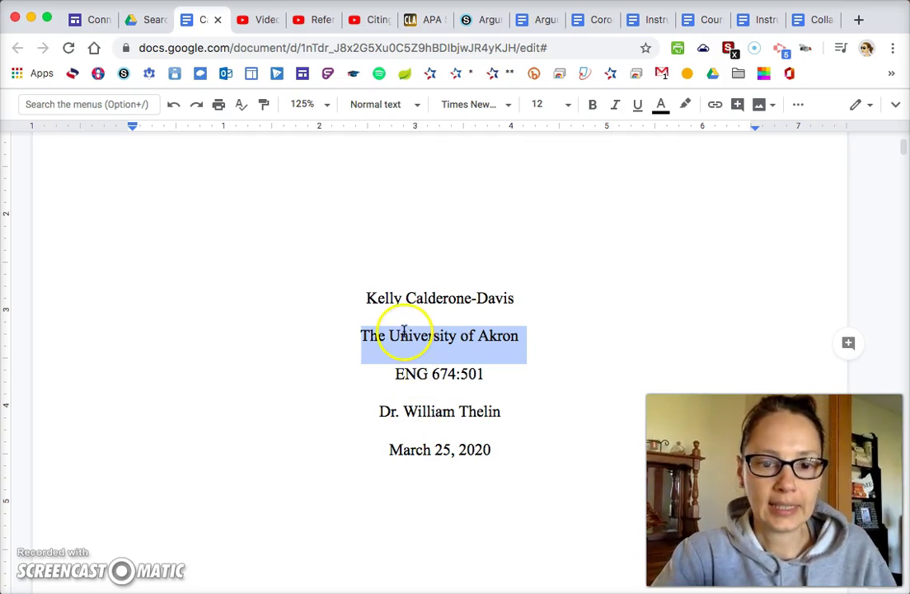
{"action": "scroll", "coordinate": [404, 328], "scroll_direction": "up", "scroll_amount": 3}
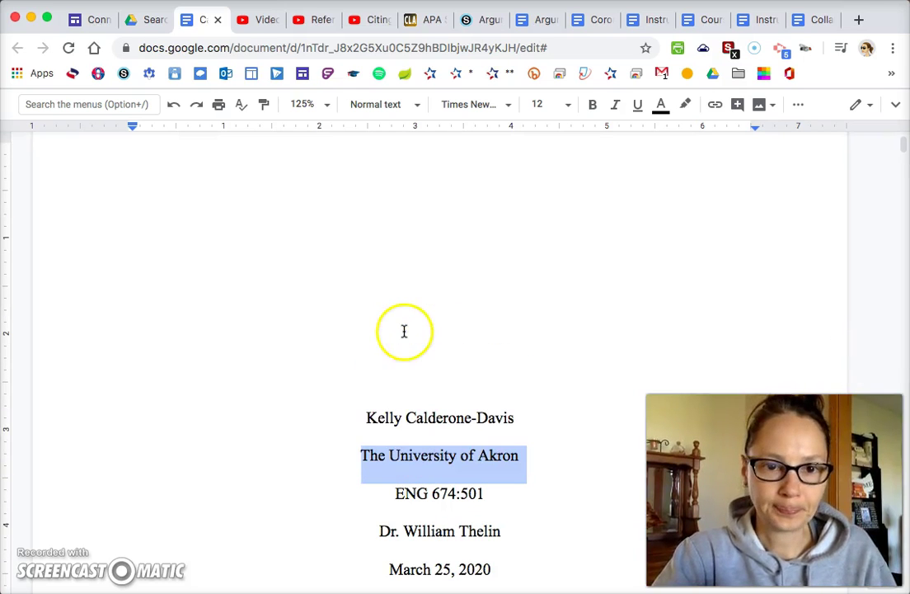
Step: Switch to the Purdue OWL APA sample paper page, move it into its own window and enlarge the APA 7 Student Paper preview
{"action": "left_click", "coordinate": [413, 32]}
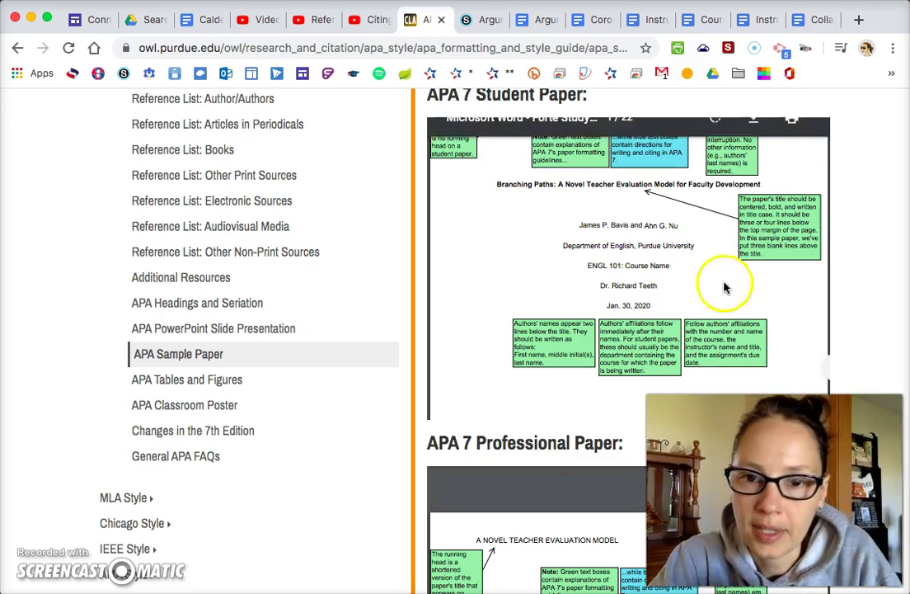
{"action": "left_click_drag", "start_coordinate": [425, 19], "coordinate": [285, 48]}
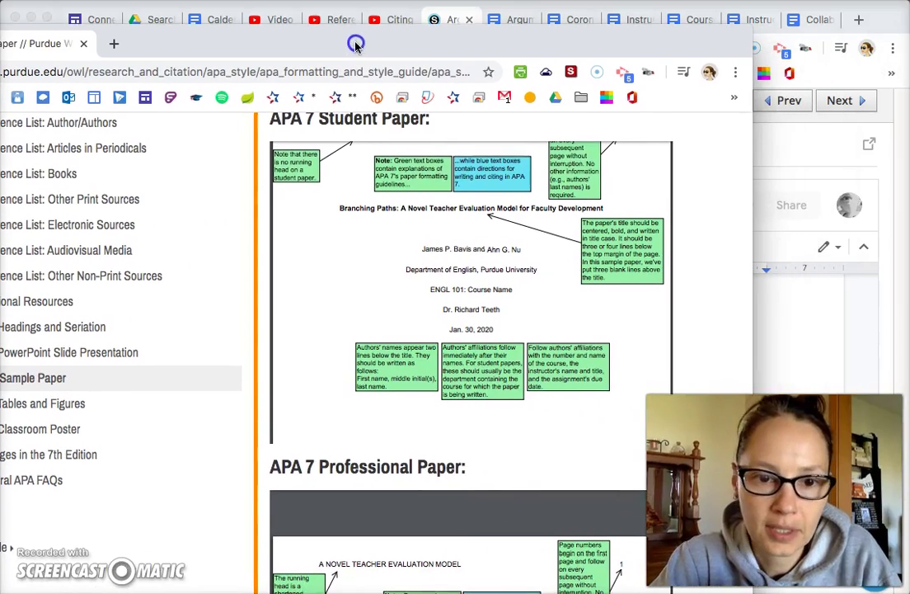
{"action": "left_click_drag", "start_coordinate": [422, 271], "coordinate": [534, 272]}
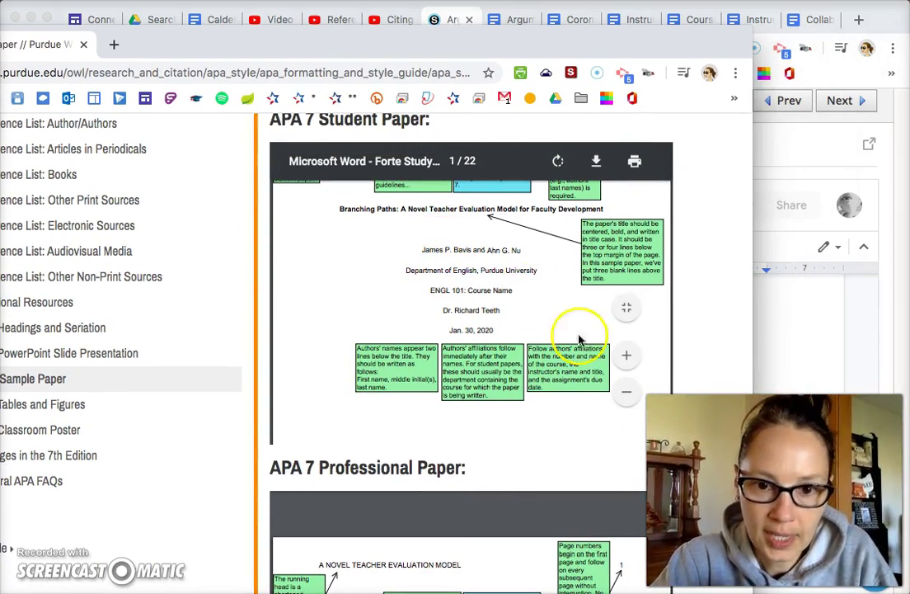
{"action": "left_click", "coordinate": [627, 356]}
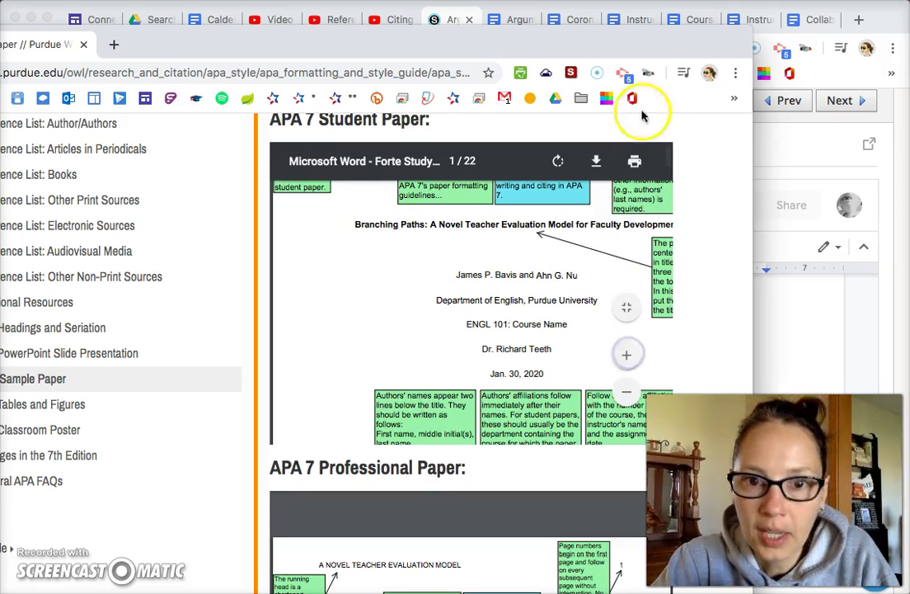
{"action": "left_click_drag", "start_coordinate": [645, 51], "coordinate": [612, 35]}
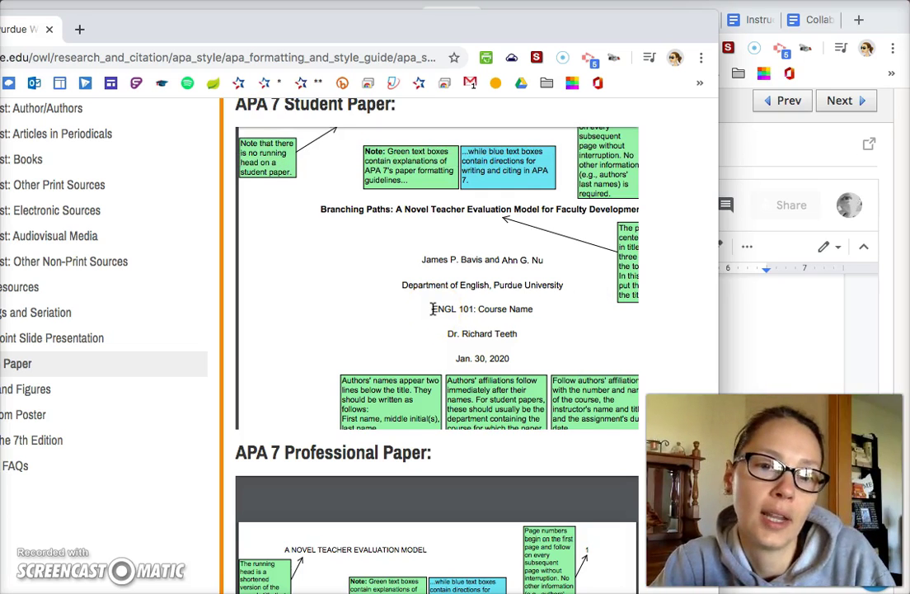
Step: Examine the sample student paper's title page, from the running head note down to the date and the author formatting notes
{"action": "left_click", "coordinate": [451, 341]}
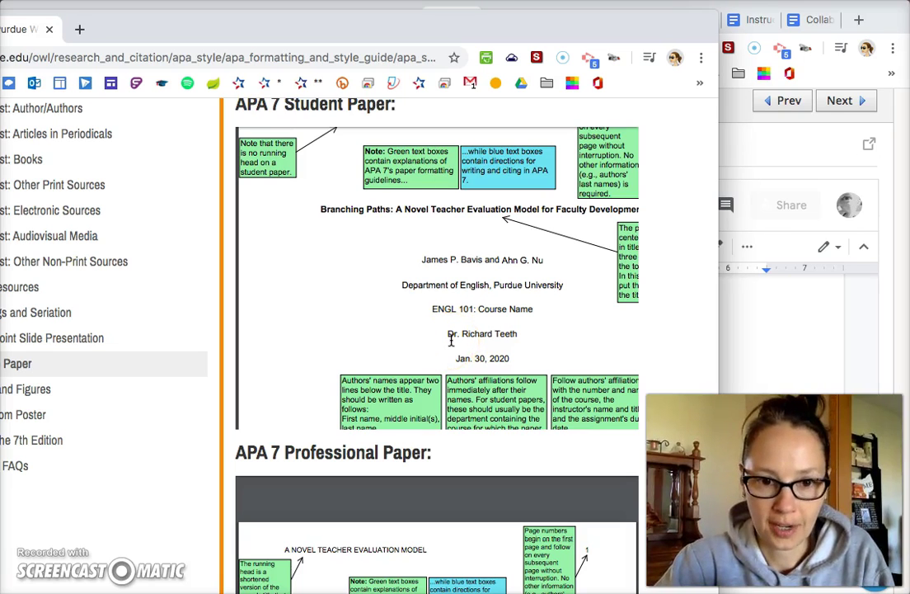
{"action": "scroll", "coordinate": [456, 363], "scroll_direction": "up", "scroll_amount": 2}
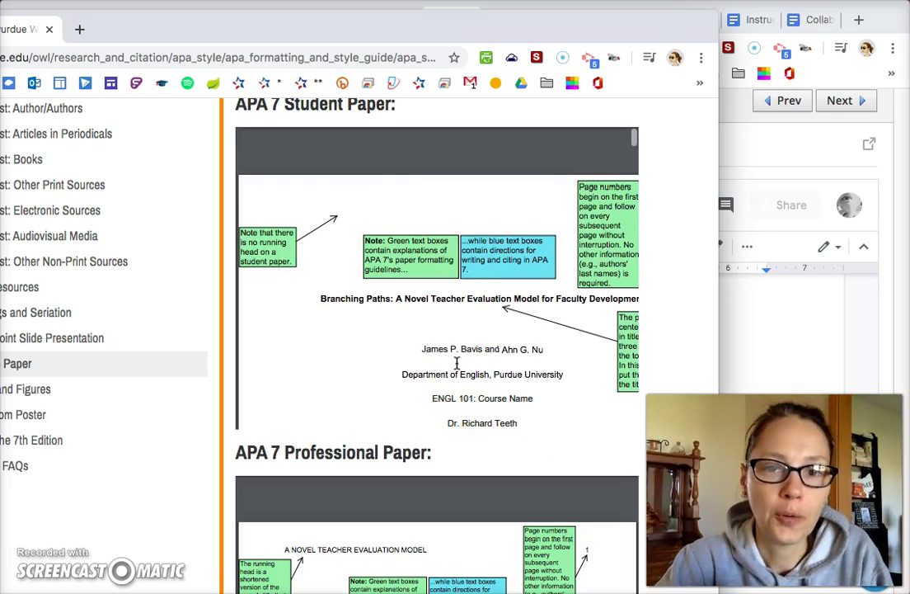
{"action": "scroll", "coordinate": [350, 106], "scroll_direction": "up", "scroll_amount": 1}
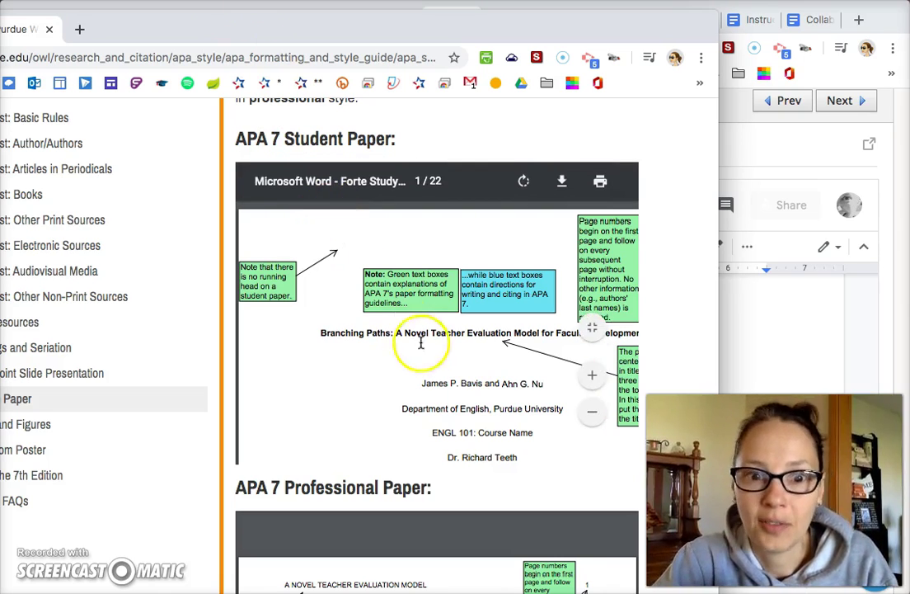
{"action": "scroll", "coordinate": [429, 346], "scroll_direction": "down", "scroll_amount": 3}
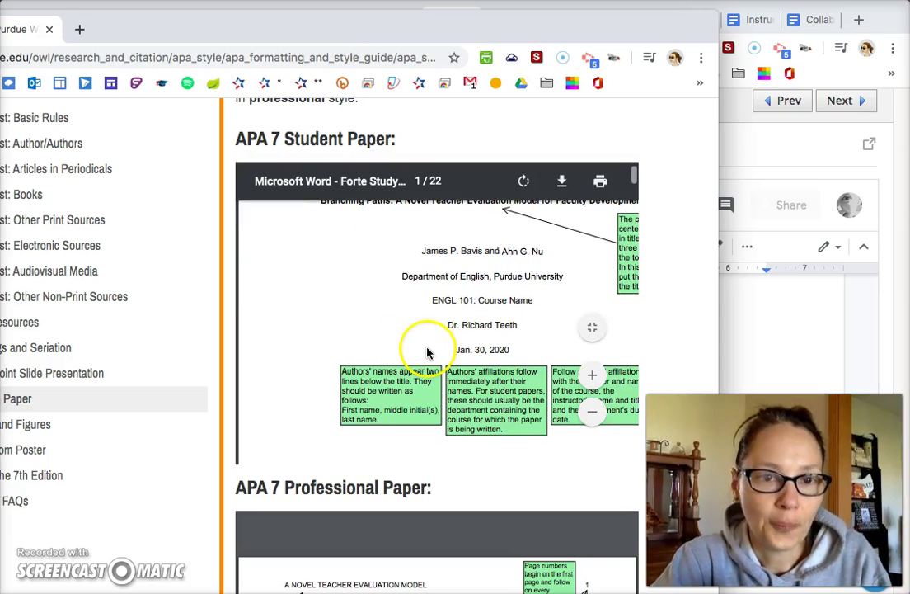
Step: Return to the case study document in the main browser window and show its title page
{"action": "left_click", "coordinate": [755, 330]}
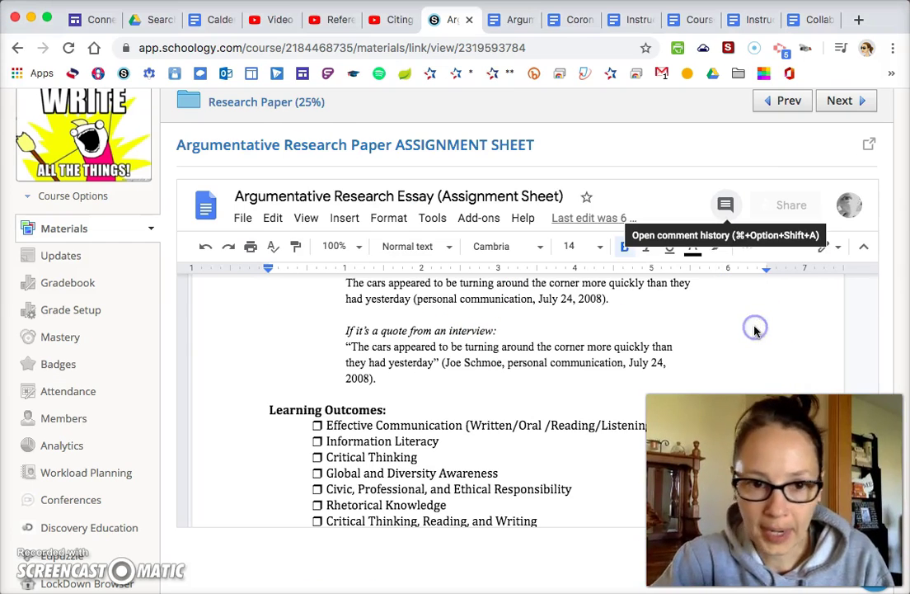
{"action": "left_click", "coordinate": [512, 21]}
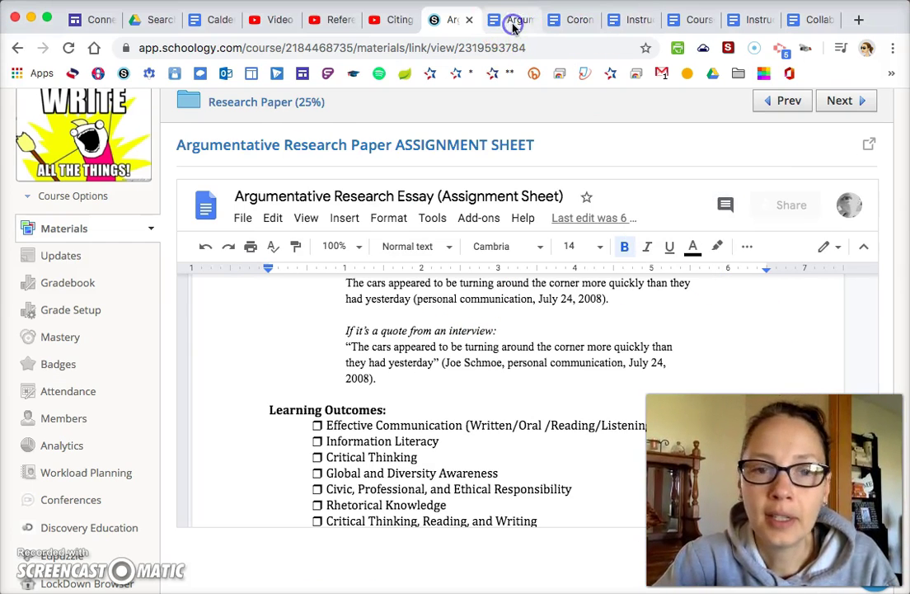
{"action": "key", "text": "super+3"}
{"action": "scroll", "coordinate": [573, 433], "scroll_direction": "down", "scroll_amount": 3}
{"action": "scroll", "coordinate": [573, 436], "scroll_direction": "up", "scroll_amount": 5}
Step: Open the title page's header for editing and highlight its title text and page number
{"action": "double_click", "coordinate": [451, 192]}
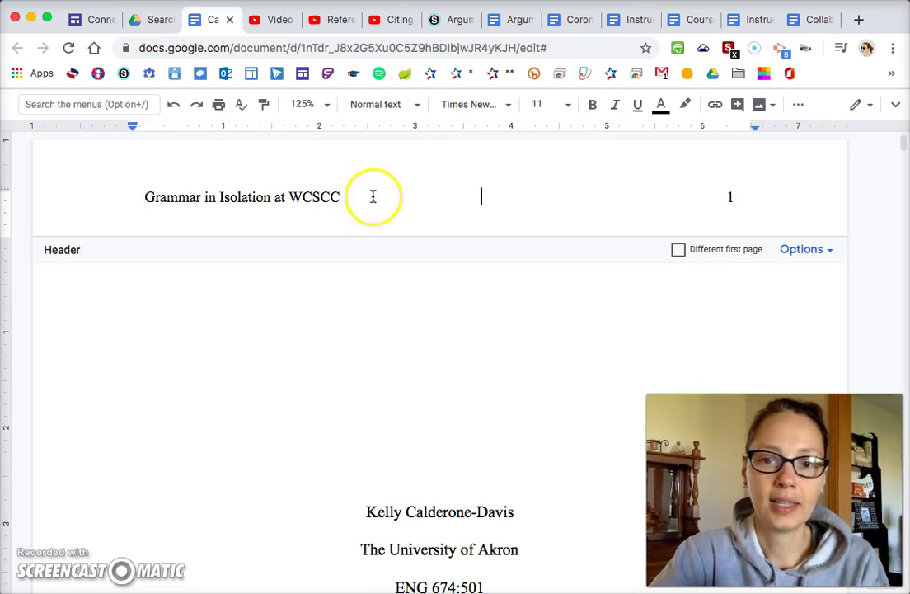
{"action": "left_click", "coordinate": [150, 198]}
{"action": "left_click_drag", "start_coordinate": [151, 197], "coordinate": [343, 198]}
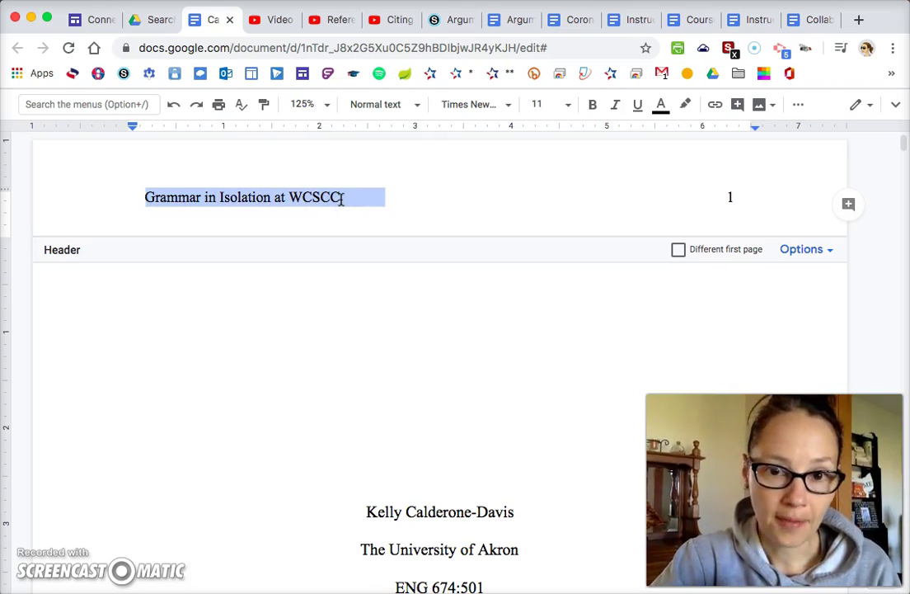
{"action": "left_click", "coordinate": [729, 197]}
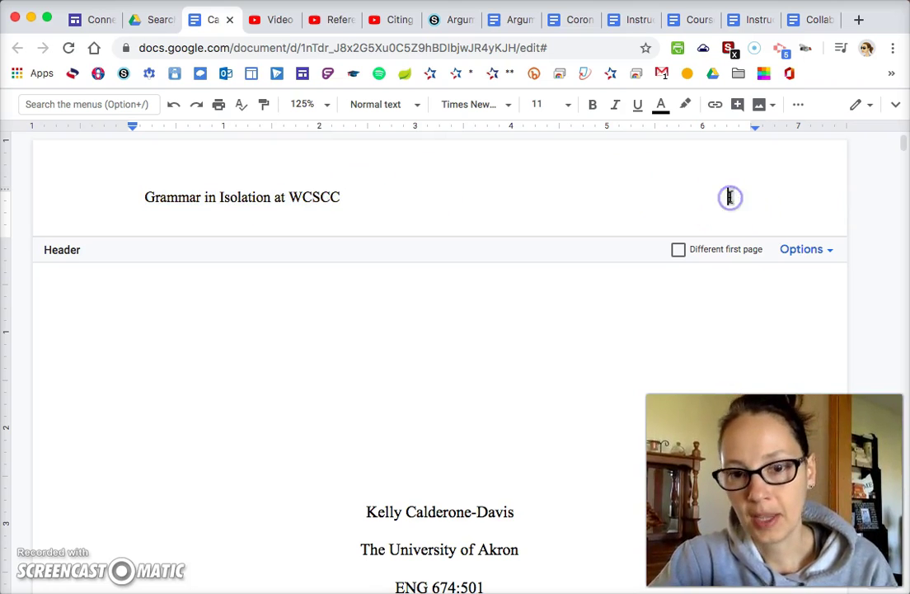
Step: Try a different first-page header reading "Running Head: GRAMMAR IN ISOLATION" and turn the option off again
{"action": "left_click", "coordinate": [896, 106]}
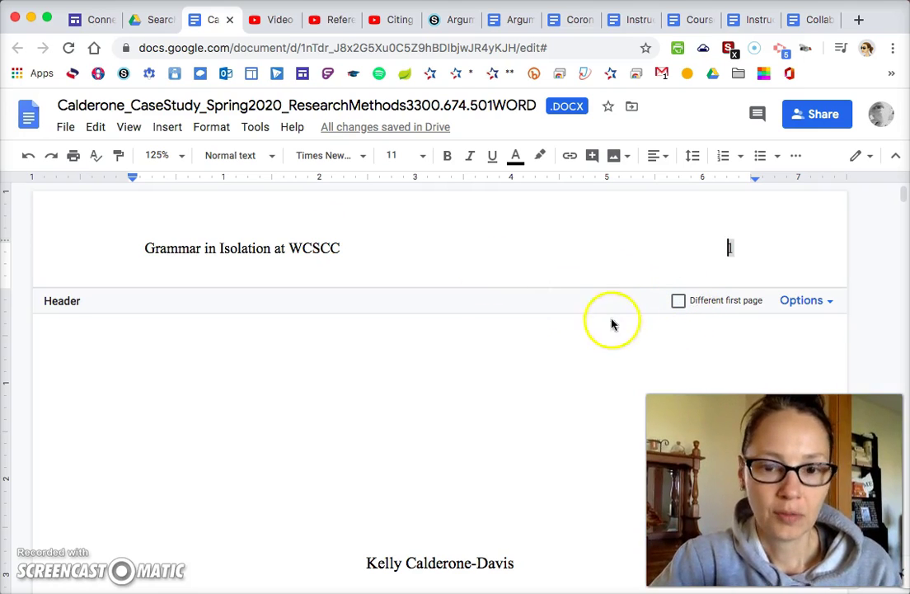
{"action": "left_click", "coordinate": [677, 302]}
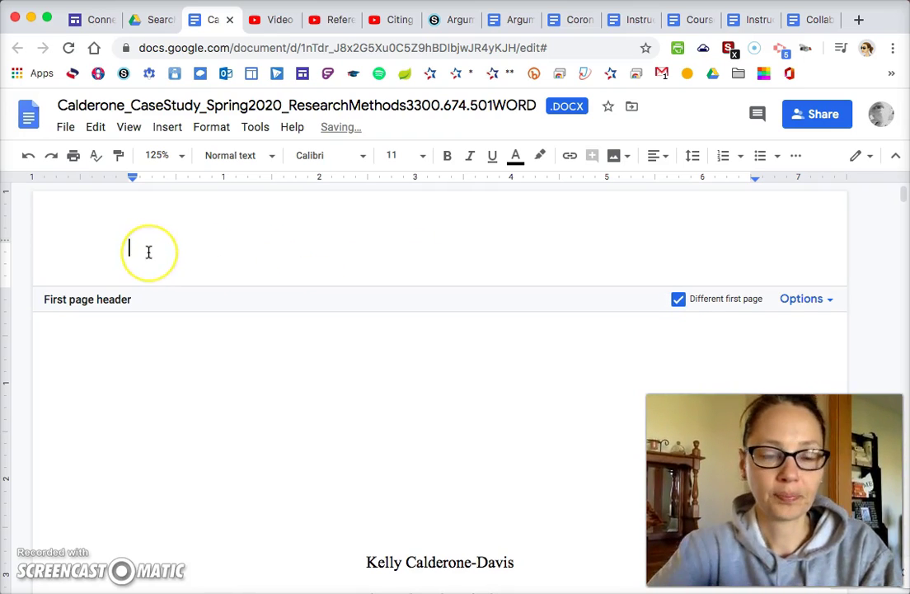
{"action": "left_click", "coordinate": [148, 252]}
{"action": "type", "text": "DRr"}
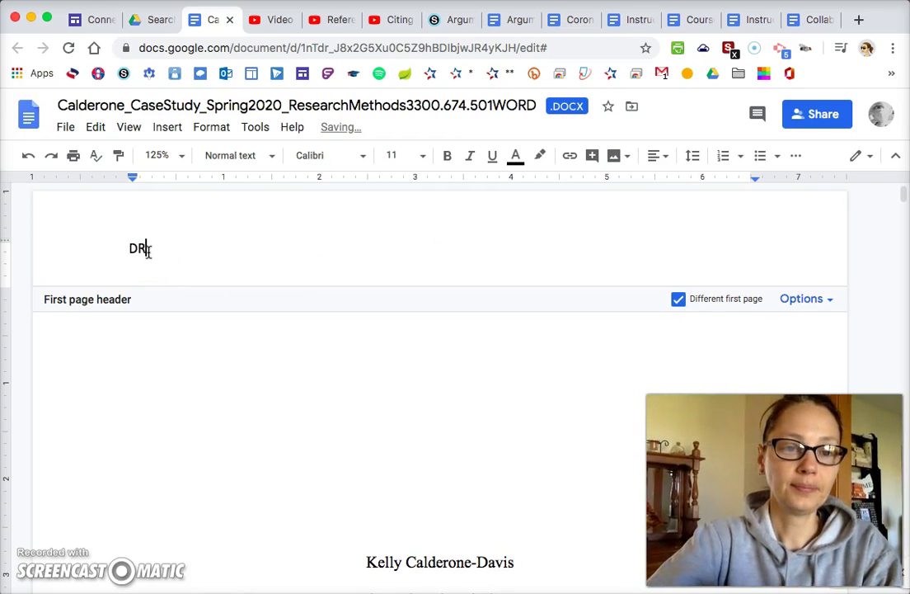
{"action": "type", "text": "nning "}
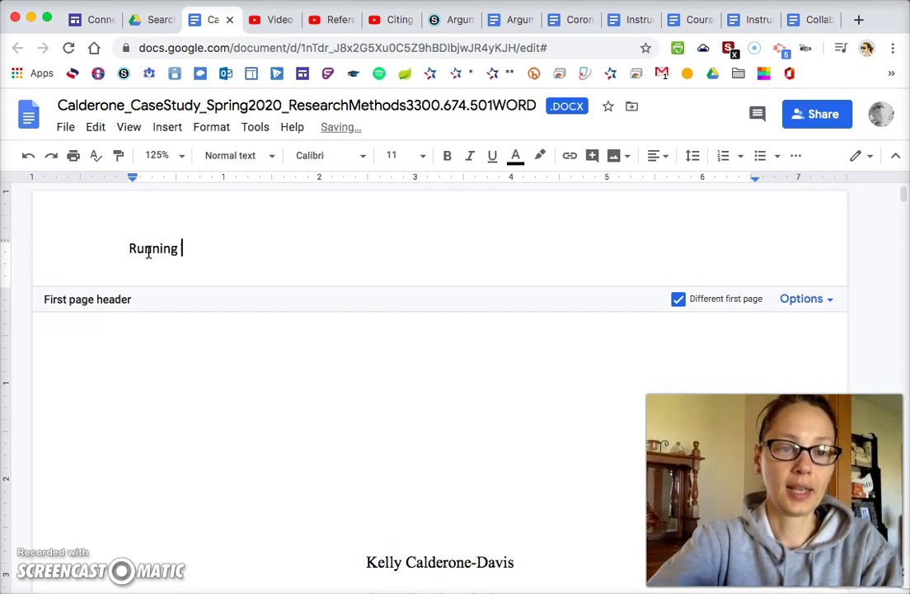
{"action": "type", "text": "Head:"}
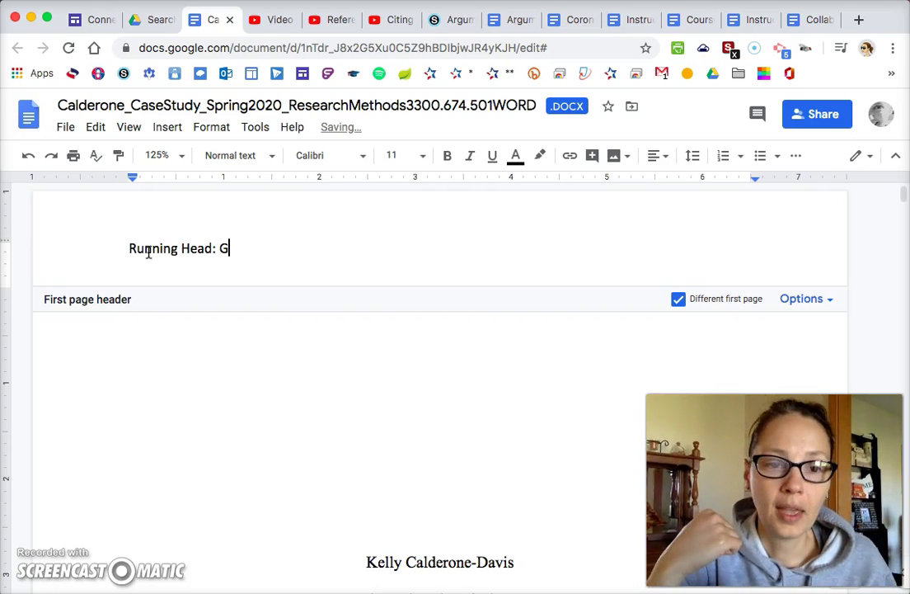
{"action": "type", "text": "G"}
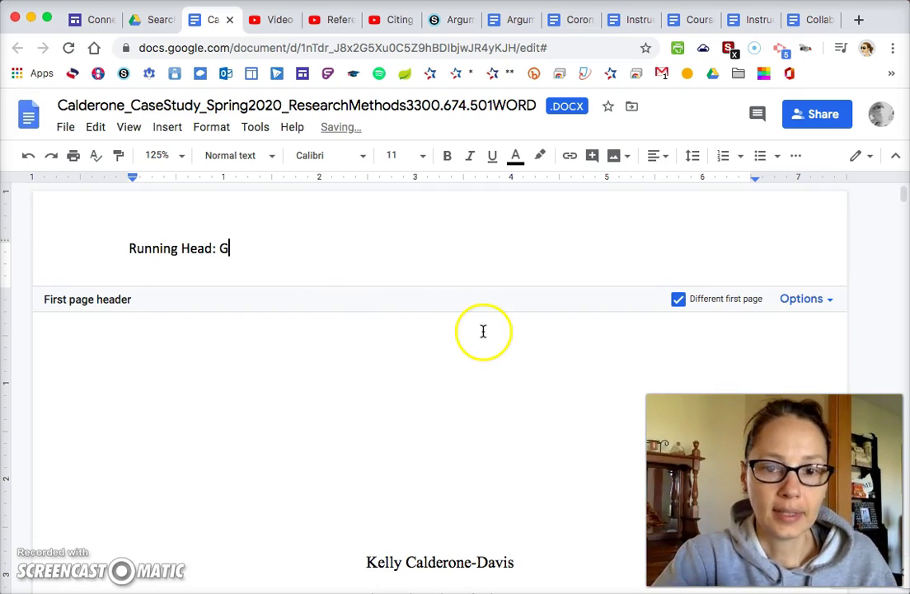
{"action": "type", "text": "RAMMAR IN ISOLATION"}
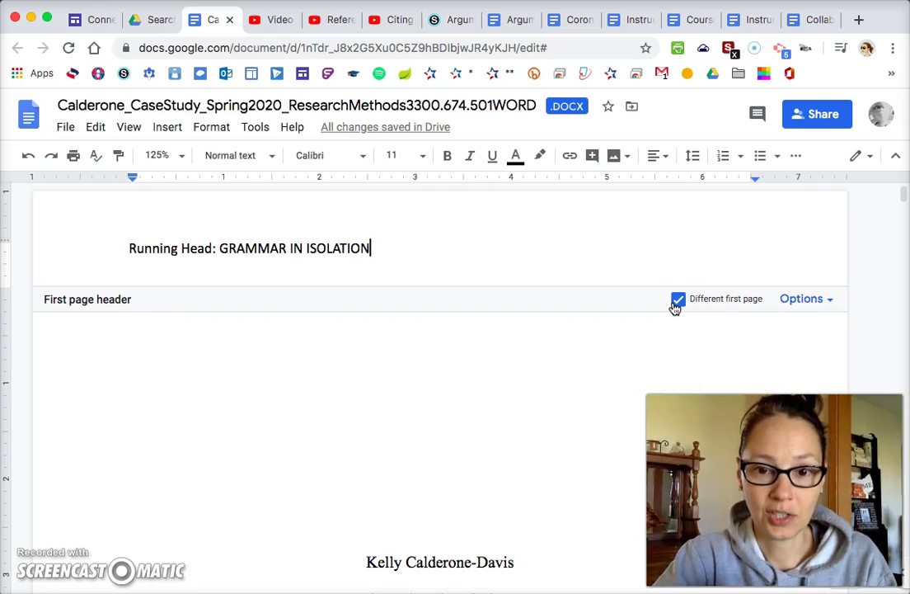
{"action": "left_click", "coordinate": [675, 302]}
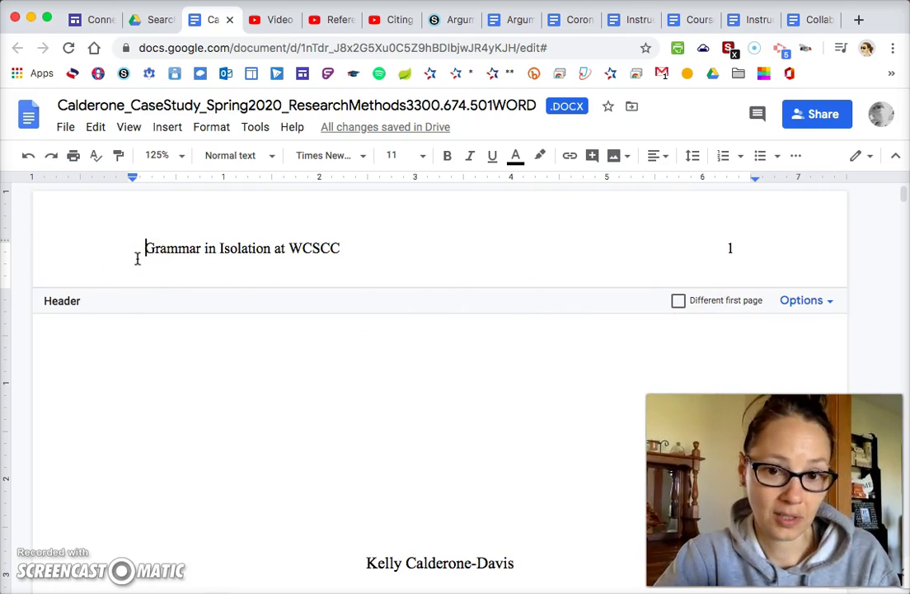
Step: Select the header's title and page number, view the page number placement choices without inserting one, and leave the header
{"action": "left_click_drag", "start_coordinate": [141, 258], "coordinate": [337, 260]}
{"action": "left_click", "coordinate": [734, 244]}
{"action": "left_click", "coordinate": [169, 127]}
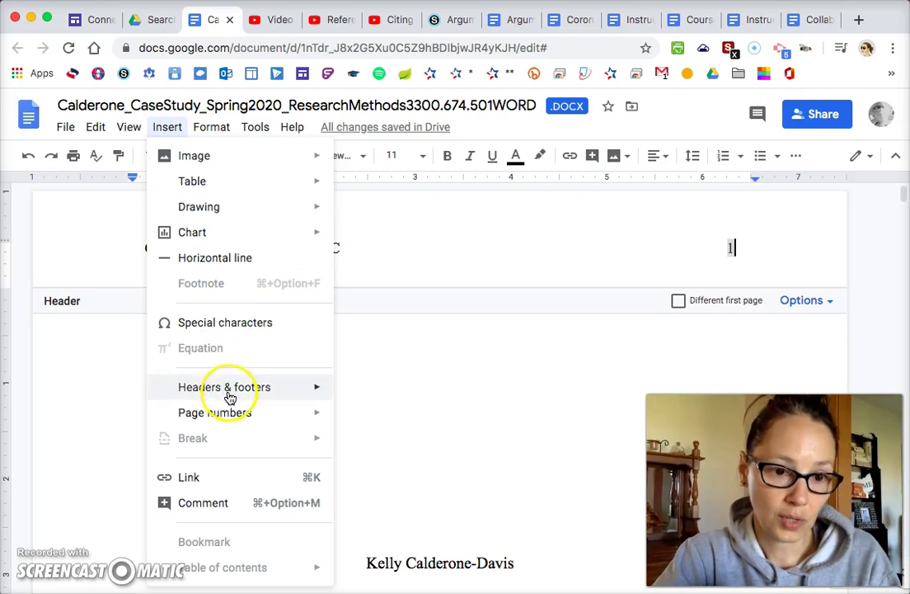
{"action": "mouse_move", "coordinate": [231, 417]}
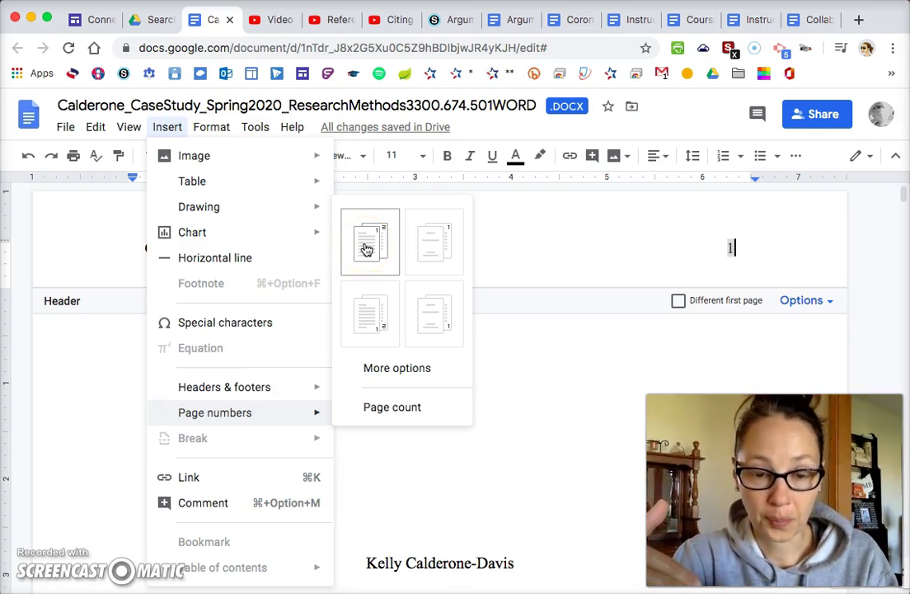
{"action": "left_click", "coordinate": [563, 347]}
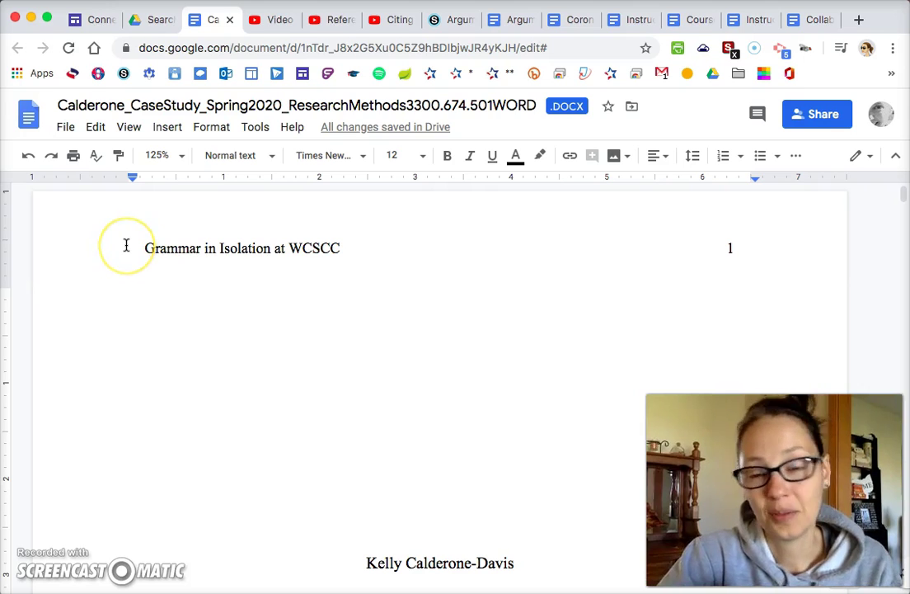
{"action": "left_click", "coordinate": [258, 317]}
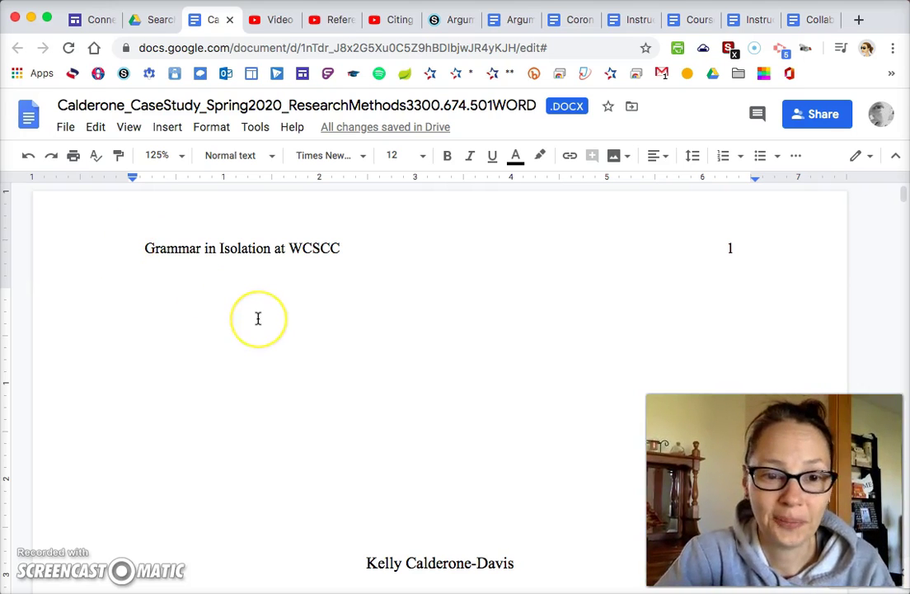
Step: Go to page 2 and highlight the centered paper title above the introduction heading
{"action": "scroll", "coordinate": [258, 318], "scroll_direction": "down", "scroll_amount": 3}
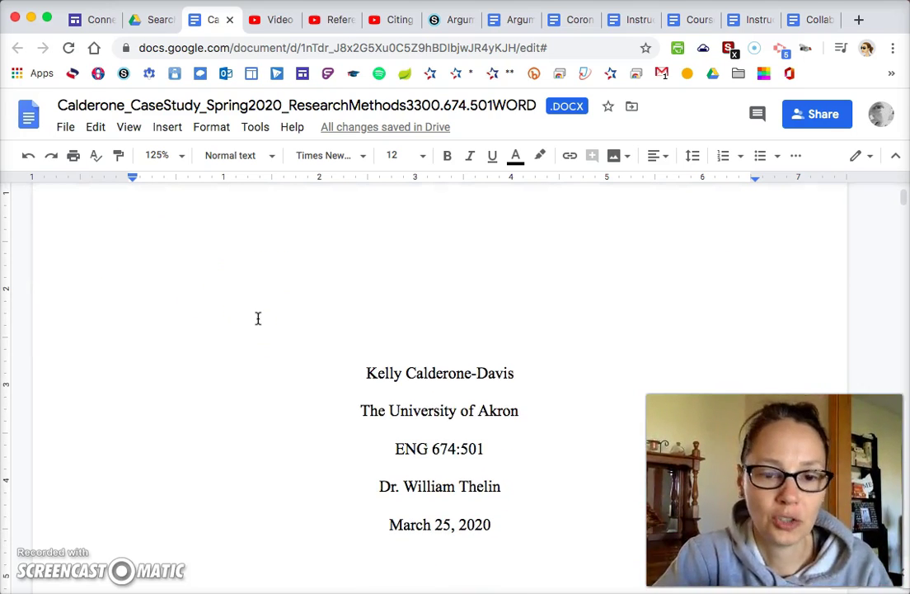
{"action": "scroll", "coordinate": [258, 319], "scroll_direction": "down", "scroll_amount": 10}
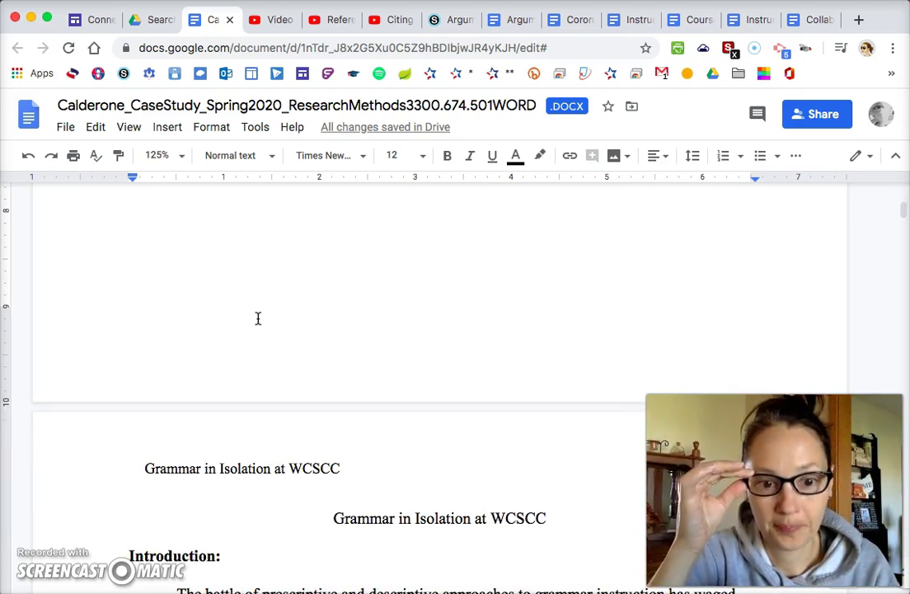
{"action": "scroll", "coordinate": [258, 318], "scroll_direction": "down", "scroll_amount": 4}
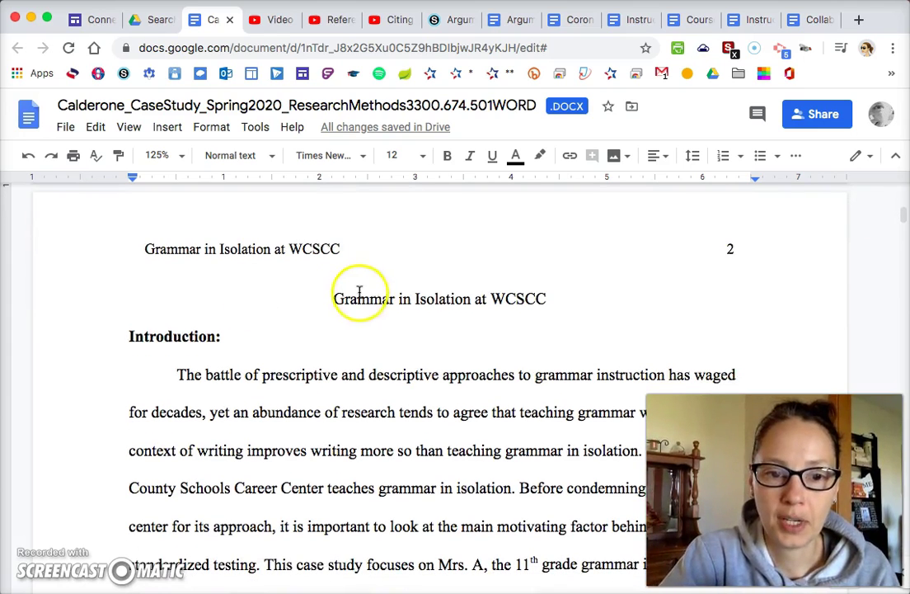
{"action": "left_click_drag", "start_coordinate": [370, 299], "coordinate": [549, 307]}
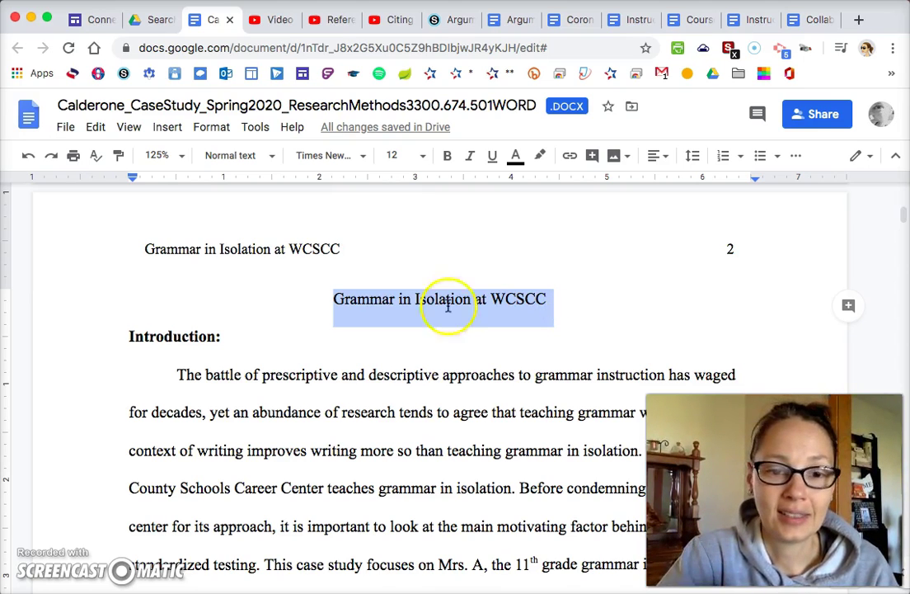
Step: Delete the bold "Introduction:" heading and its line beneath the title on page 2
{"action": "double_click", "coordinate": [199, 339]}
{"action": "key", "text": "BackSpace"}
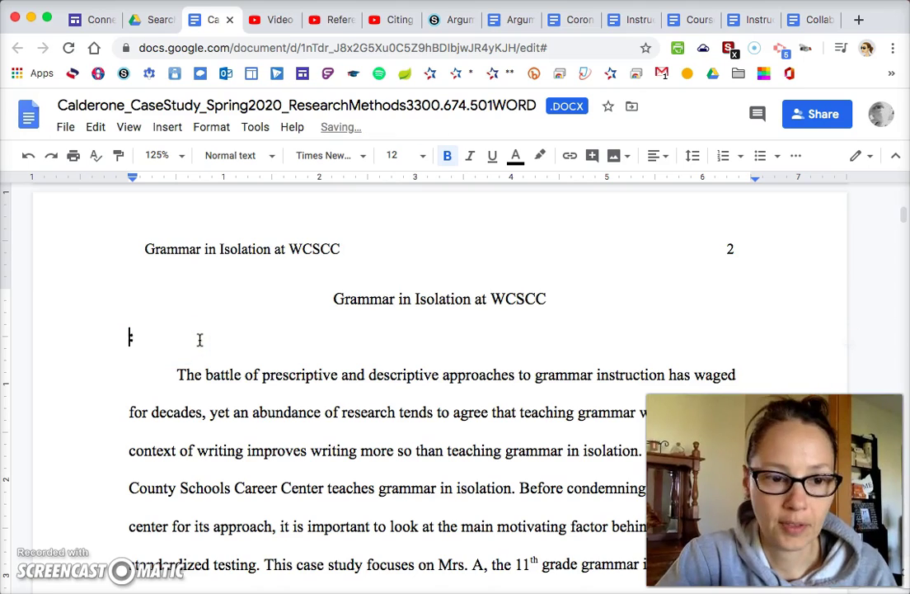
{"action": "key", "text": "BackSpace"}
{"action": "key", "text": "BackSpace"}
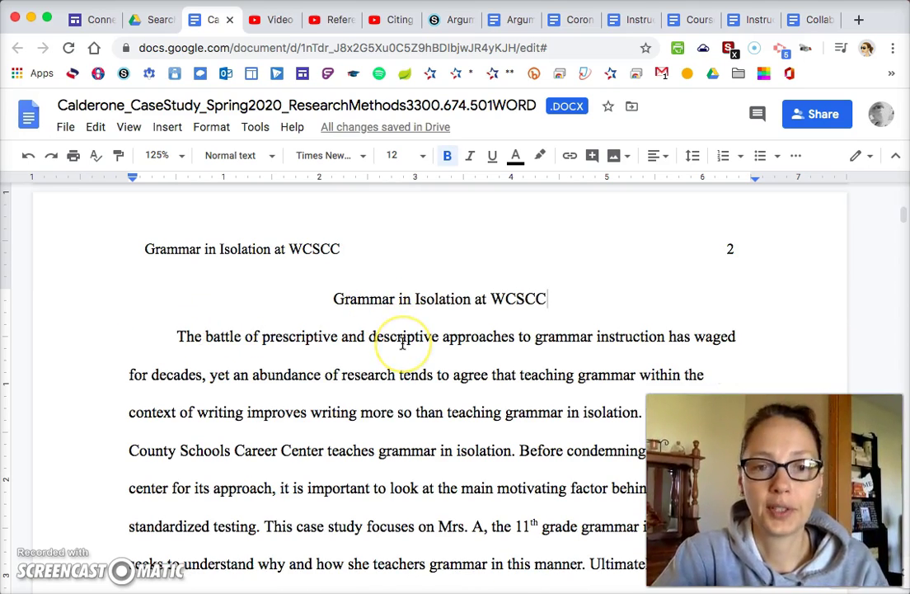
Step: Highlight the centered title on page 2 and mark the indented start of the first body paragraph
{"action": "left_click_drag", "start_coordinate": [333, 299], "coordinate": [547, 301]}
{"action": "left_click", "coordinate": [172, 334]}
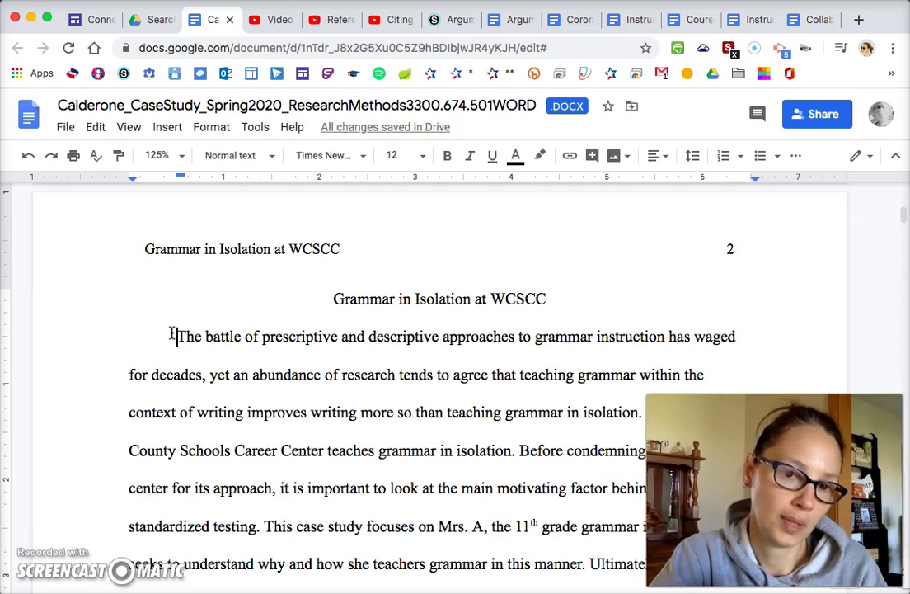
{"action": "left_click", "coordinate": [252, 367]}
Step: Hide the document's menus and search the text for the informal word "THING"
{"action": "scroll", "coordinate": [253, 366], "scroll_direction": "down", "scroll_amount": 10}
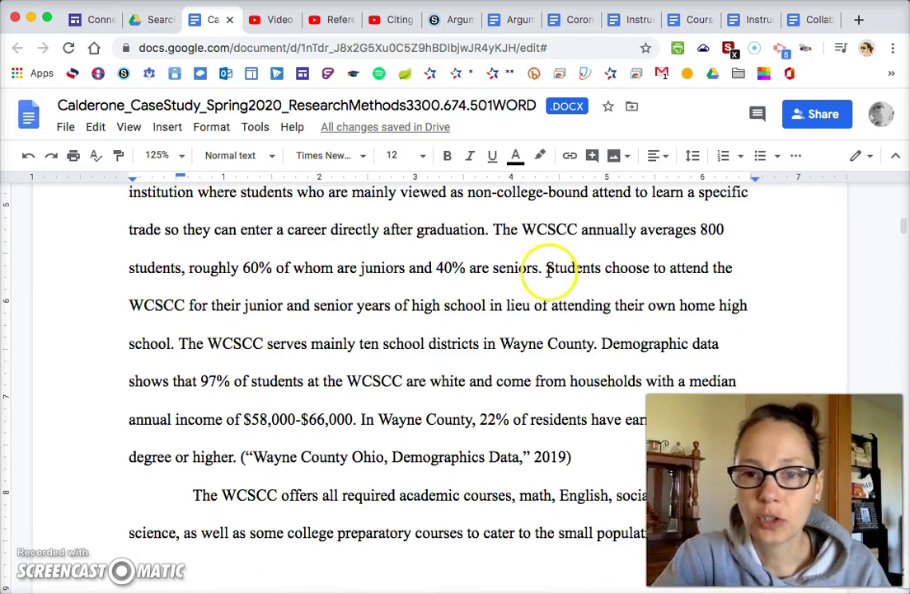
{"action": "left_click", "coordinate": [902, 159]}
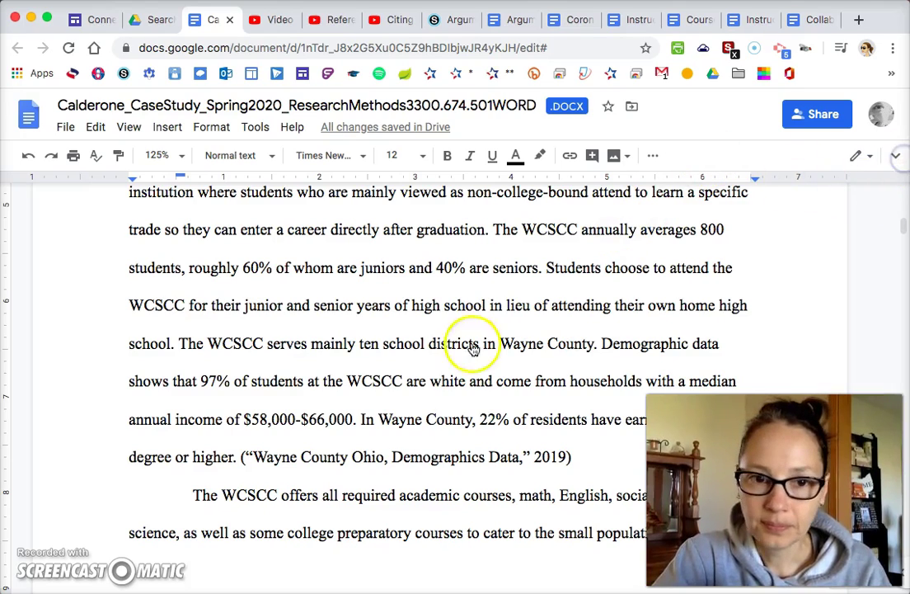
{"action": "scroll", "coordinate": [406, 290], "scroll_direction": "up", "scroll_amount": 3}
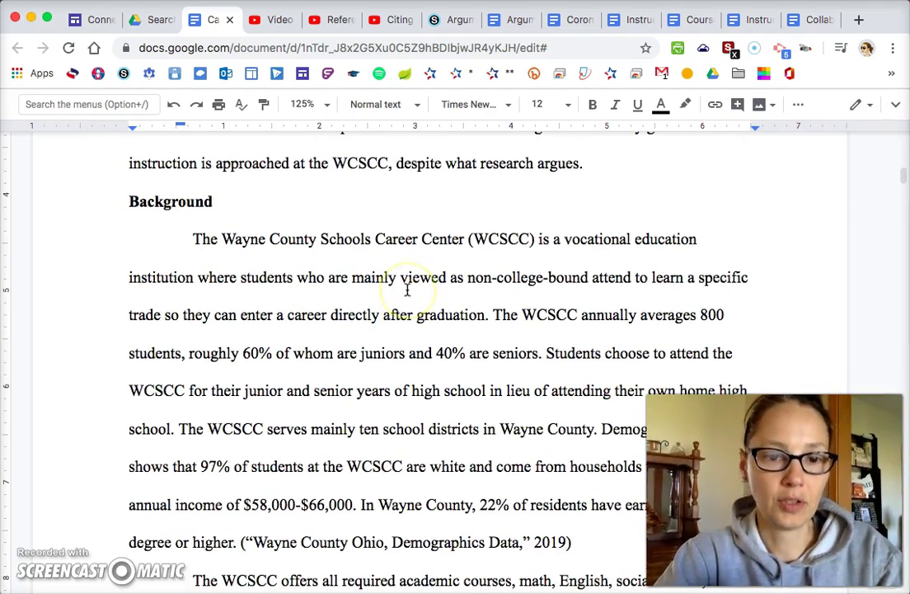
{"action": "key", "text": "super+f"}
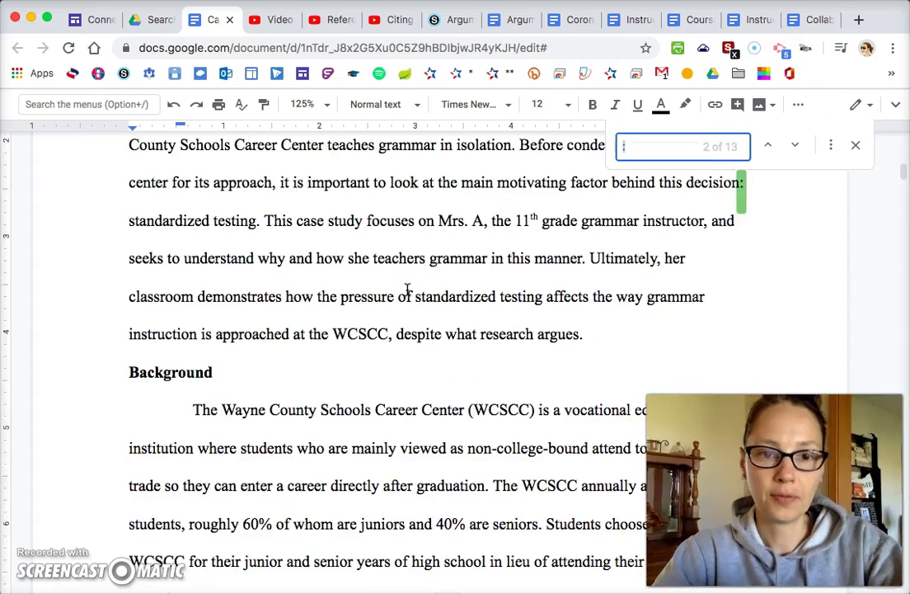
{"action": "type", "text": "THING"}
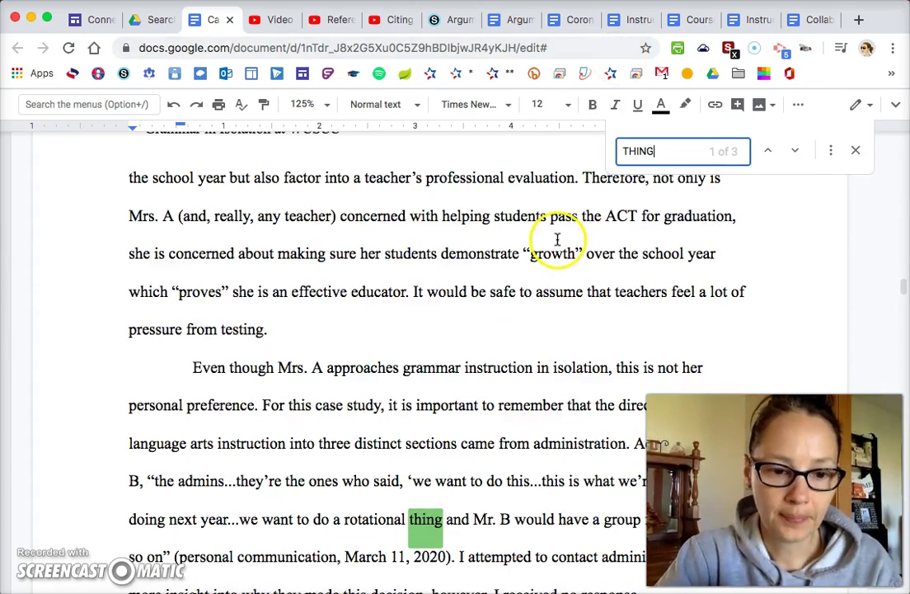
Step: Highlight the quotation around the first "thing" match and step through the remaining matches
{"action": "scroll", "coordinate": [557, 240], "scroll_direction": "down", "scroll_amount": 3}
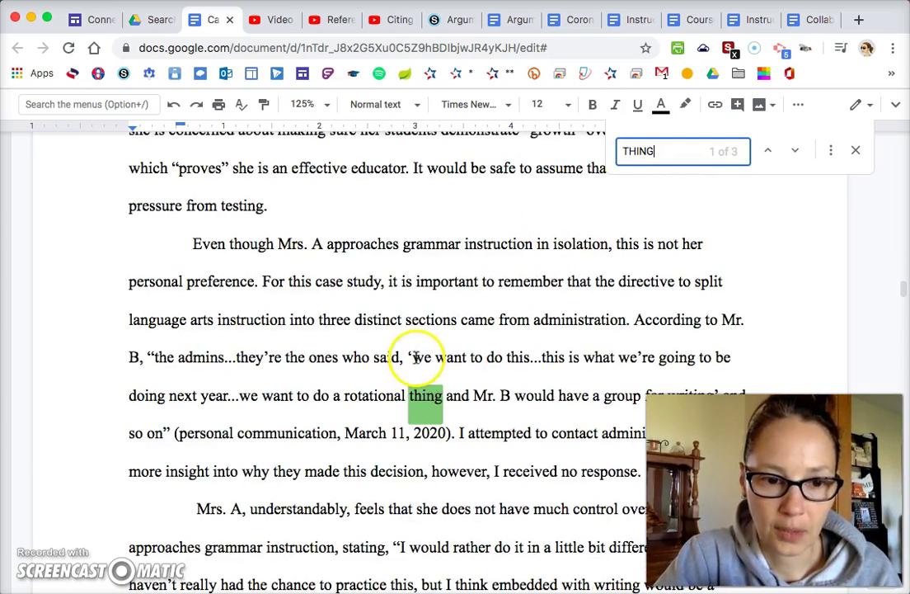
{"action": "left_click_drag", "start_coordinate": [412, 356], "coordinate": [460, 403]}
{"action": "left_click", "coordinate": [454, 386]}
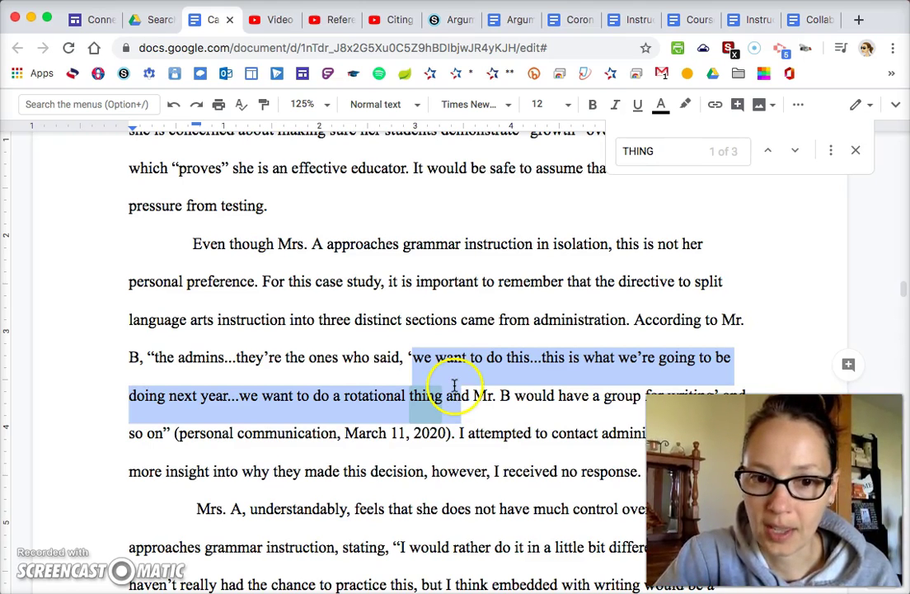
{"action": "left_click", "coordinate": [455, 383]}
{"action": "left_click", "coordinate": [795, 152]}
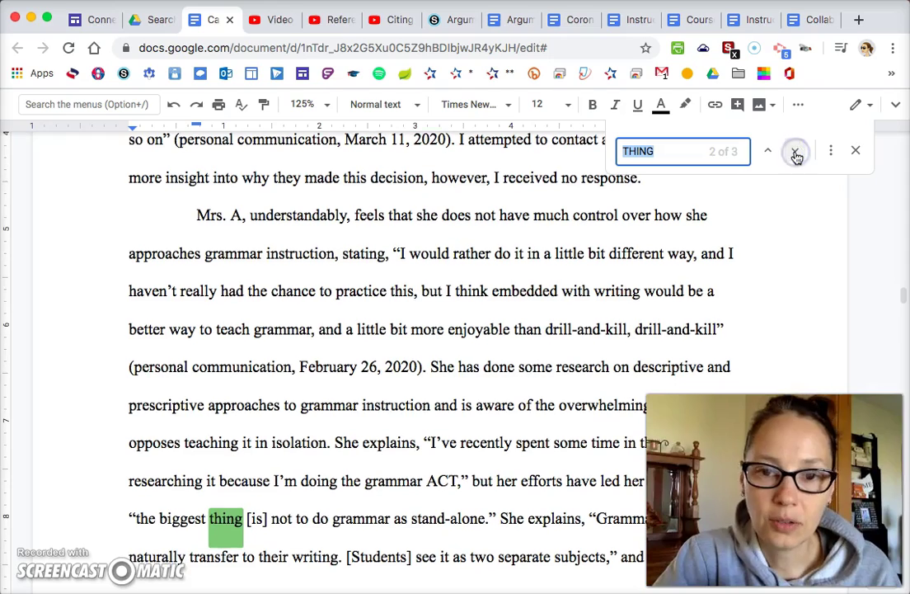
{"action": "left_click", "coordinate": [795, 153]}
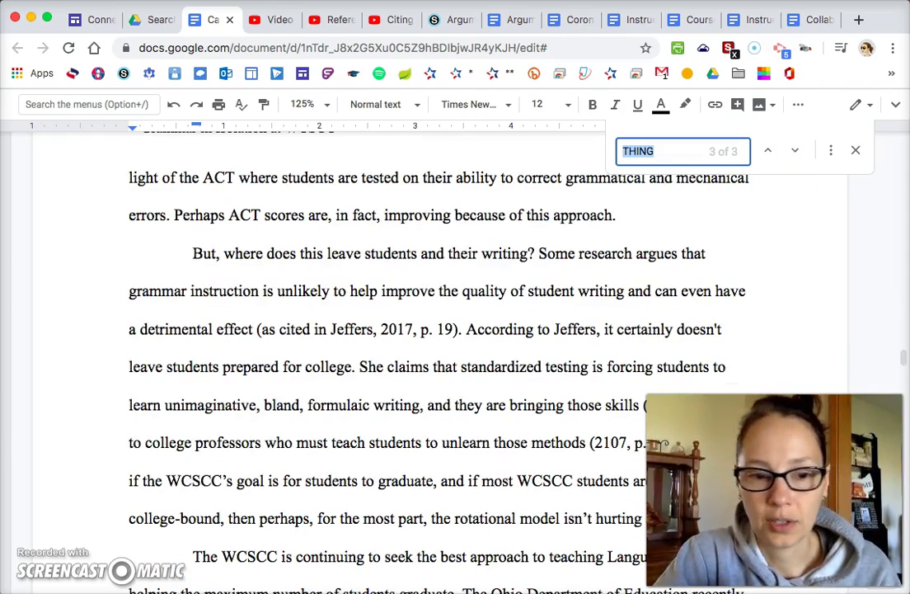
{"action": "scroll", "coordinate": [379, 330], "scroll_direction": "down", "scroll_amount": 2}
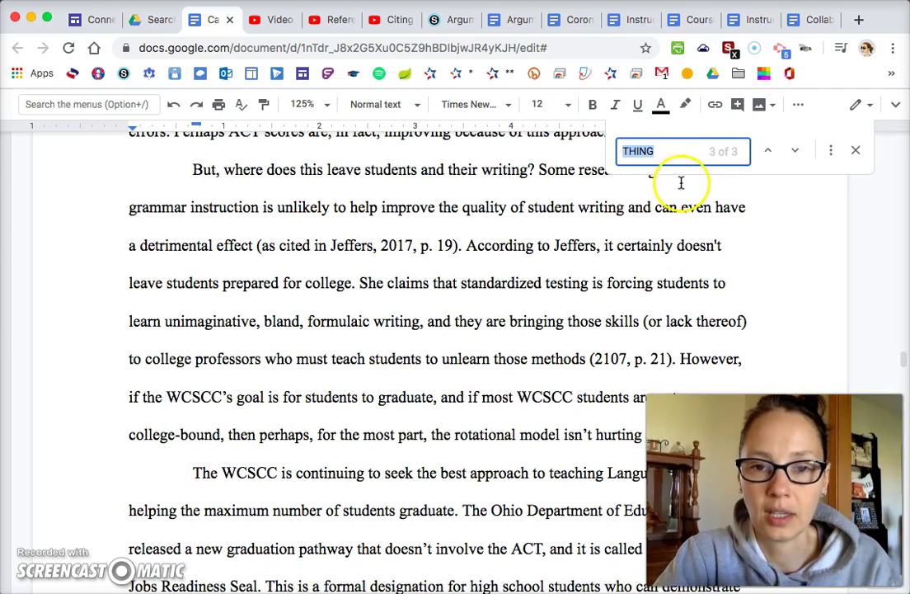
Step: Search the document for the informal word "stuff" and clear the search term
{"action": "left_click", "coordinate": [675, 155]}
{"action": "double_click", "coordinate": [674, 155]}
{"action": "type", "text": "stuff"}
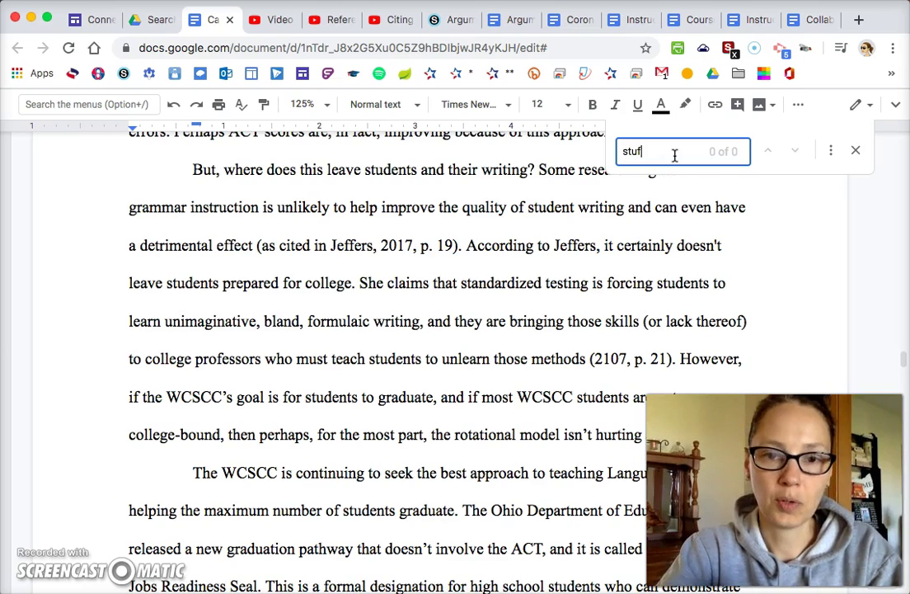
{"action": "key", "text": "BackSpace"}
{"action": "key", "text": "BackSpace"}
{"action": "key", "text": "BackSpace"}
{"action": "key", "text": "BackSpace"}
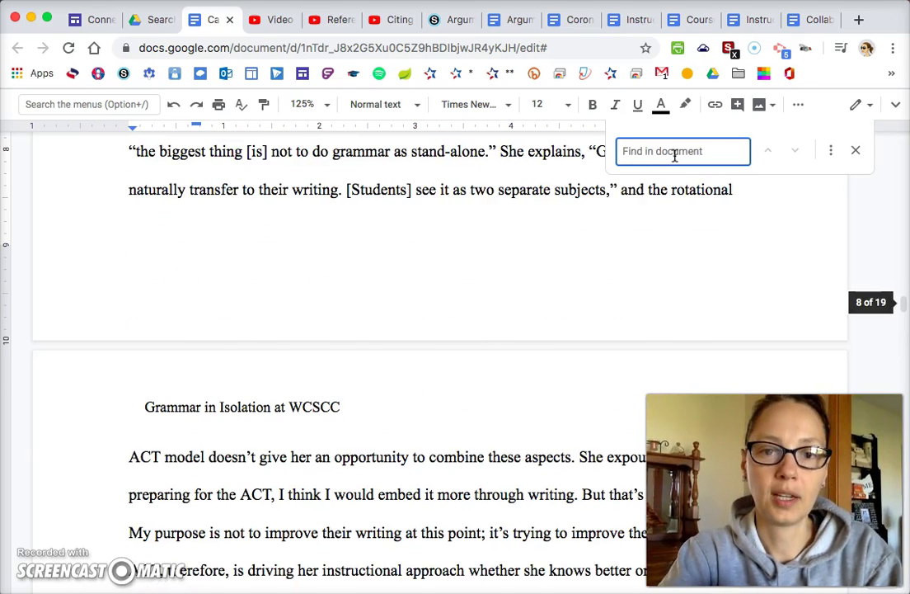
Step: Search the document for "gonna" and replace the search term with "wanna"
{"action": "type", "text": "gonna"}
{"action": "key", "text": "BackSpace"}
{"action": "key", "text": "BackSpace"}
{"action": "key", "text": "BackSpace"}
{"action": "key", "text": "BackSpace"}
{"action": "key", "text": "BackSpace"}
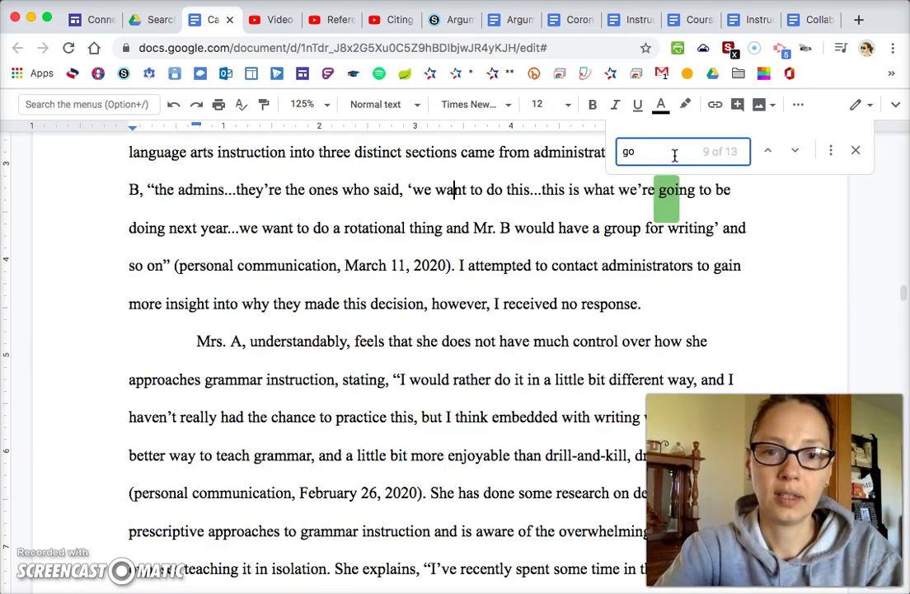
{"action": "type", "text": "wanna"}
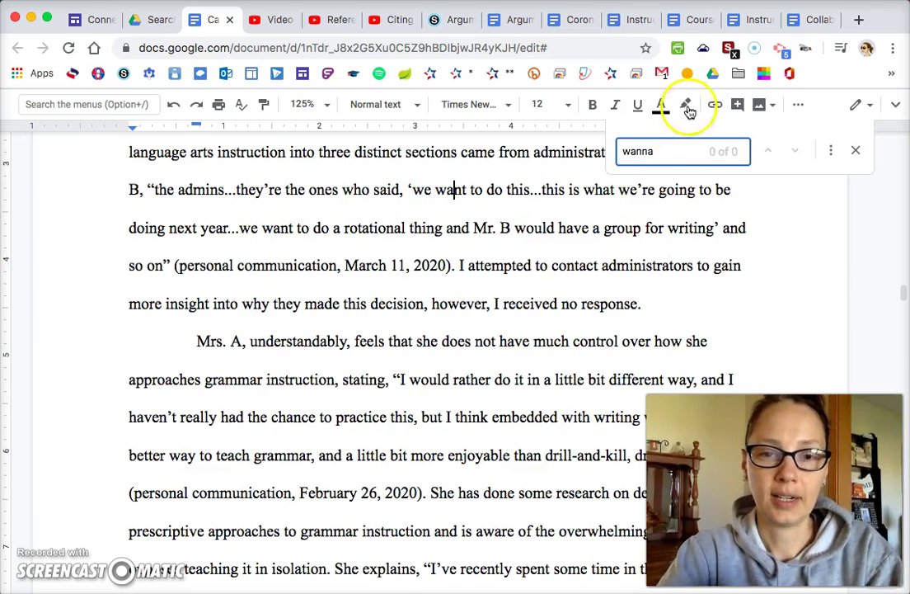
{"action": "scroll", "coordinate": [670, 193], "scroll_direction": "up", "scroll_amount": 1}
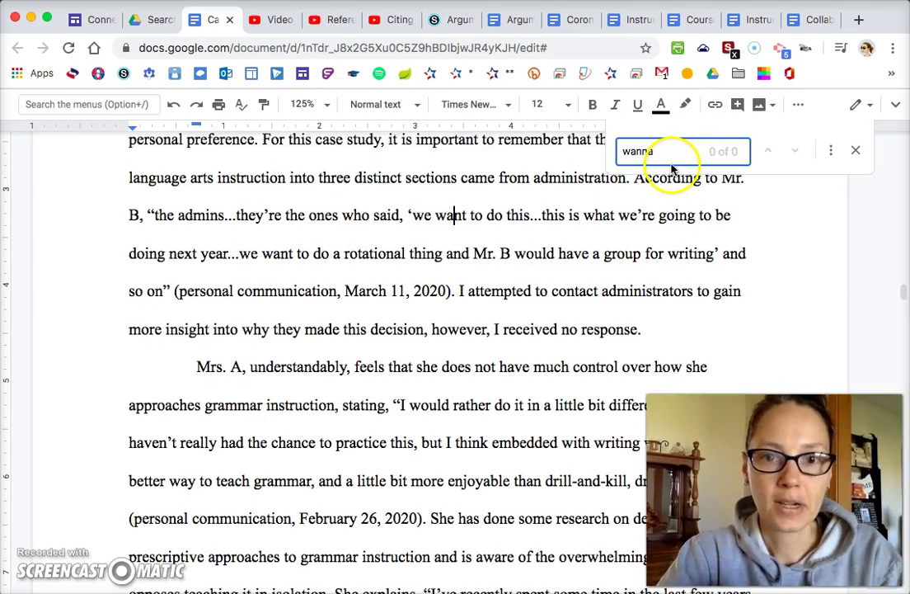
Step: Search the document for the first-person phrase "i think"
{"action": "left_click", "coordinate": [673, 151]}
{"action": "double_click", "coordinate": [673, 151]}
{"action": "type", "text": "I"}
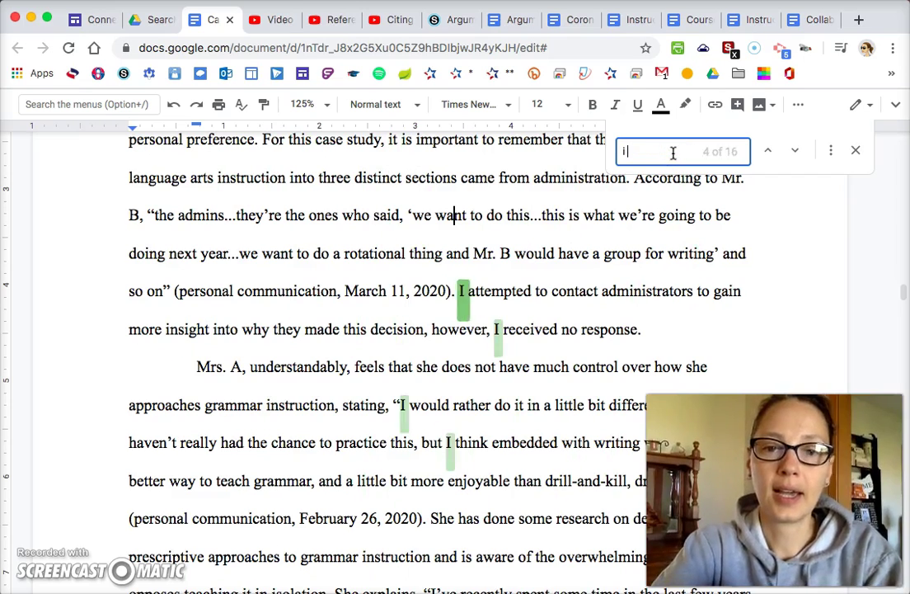
{"action": "type", "text": " think"}
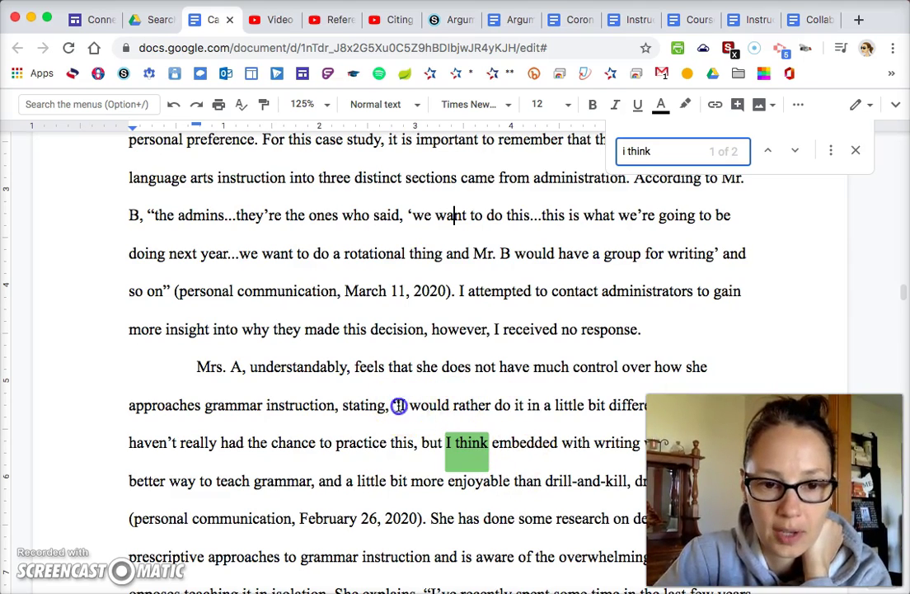
Step: Highlight parts of the quotation and citation around the first "i think" match and check the other match
{"action": "left_click_drag", "start_coordinate": [400, 405], "coordinate": [514, 453]}
{"action": "left_click", "coordinate": [514, 453]}
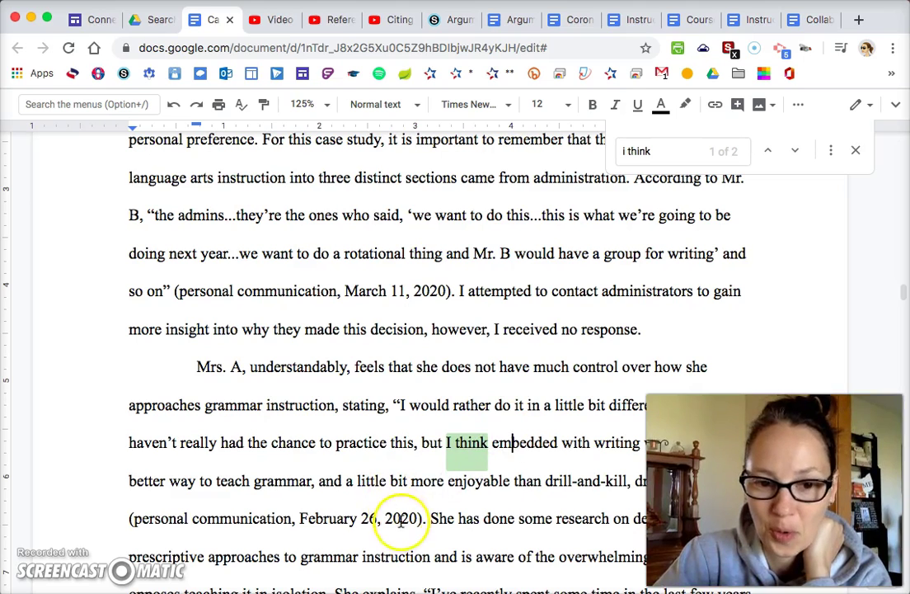
{"action": "left_click_drag", "start_coordinate": [402, 522], "coordinate": [385, 474]}
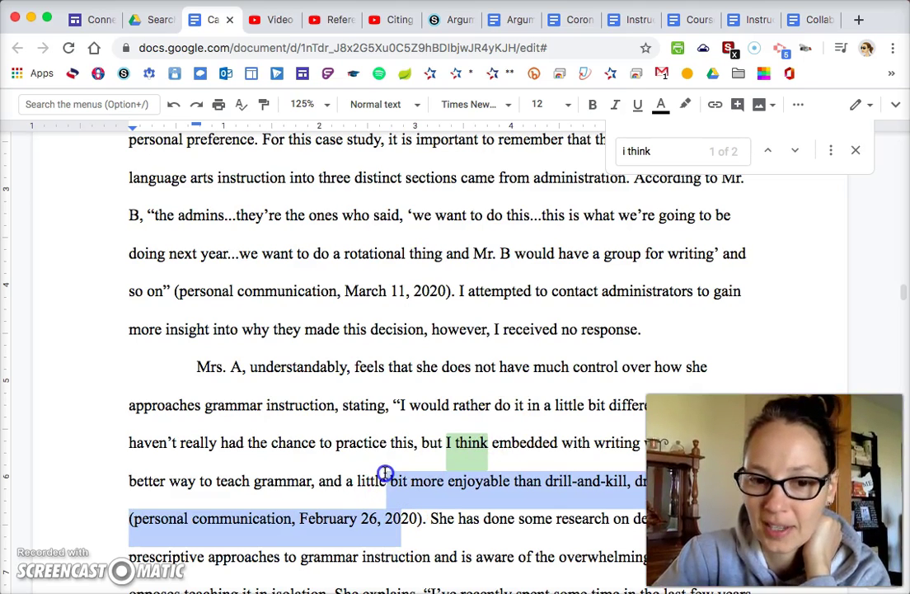
{"action": "left_click", "coordinate": [797, 152]}
{"action": "left_click", "coordinate": [797, 151]}
{"action": "scroll", "coordinate": [602, 427], "scroll_direction": "down", "scroll_amount": 1}
{"action": "scroll", "coordinate": [337, 488], "scroll_direction": "up", "scroll_amount": 1}
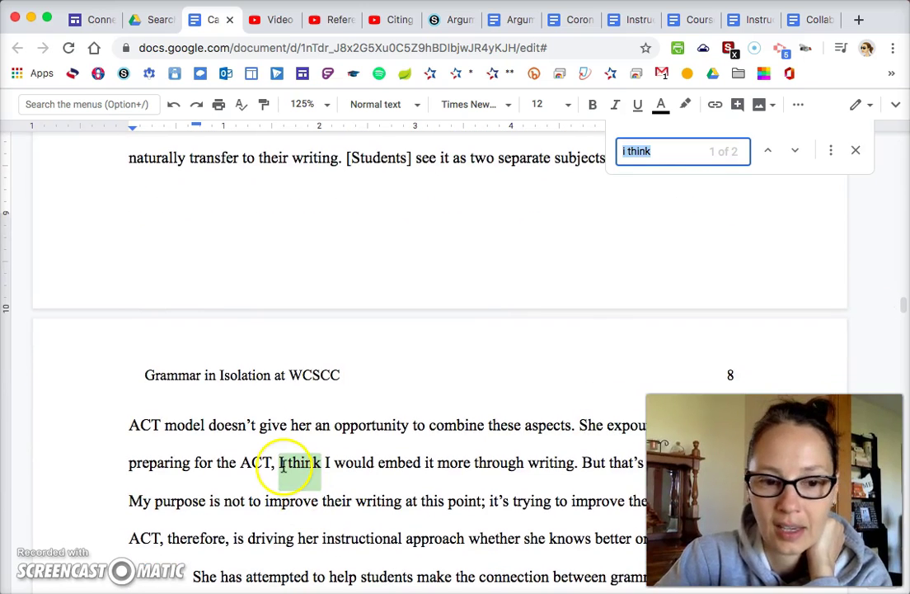
Step: Search the document for "I believe" and change the search term to "you"
{"action": "left_click", "coordinate": [665, 153]}
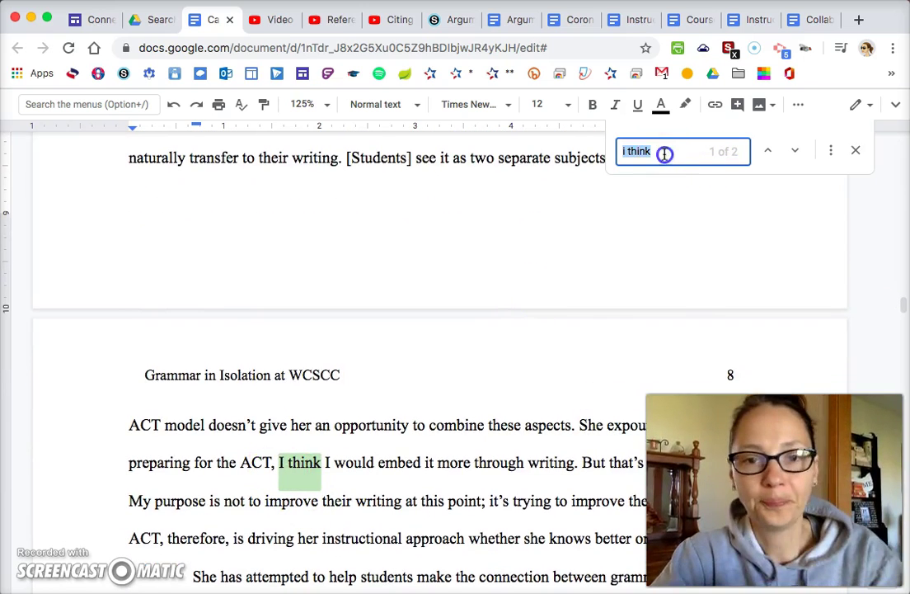
{"action": "type", "text": "I believe"}
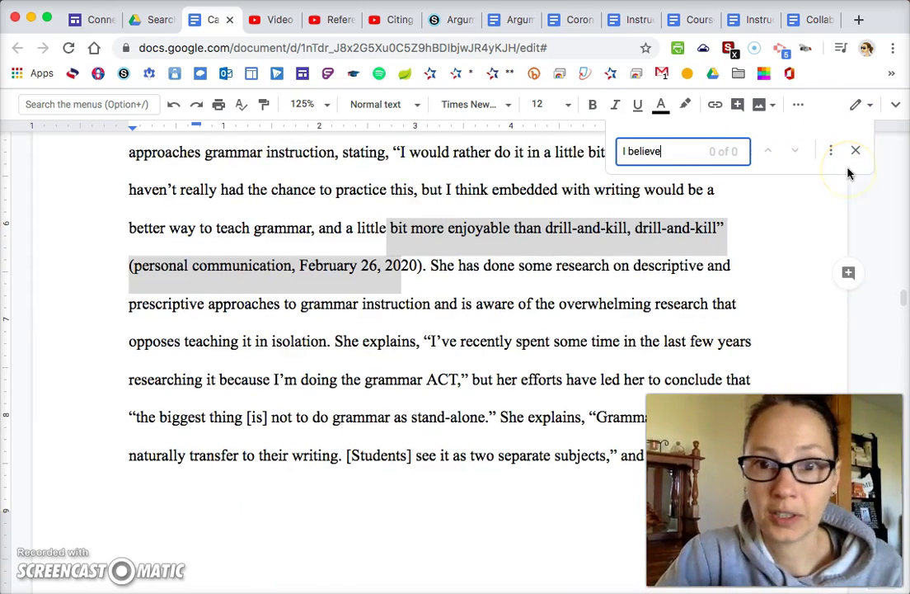
{"action": "left_click", "coordinate": [704, 145]}
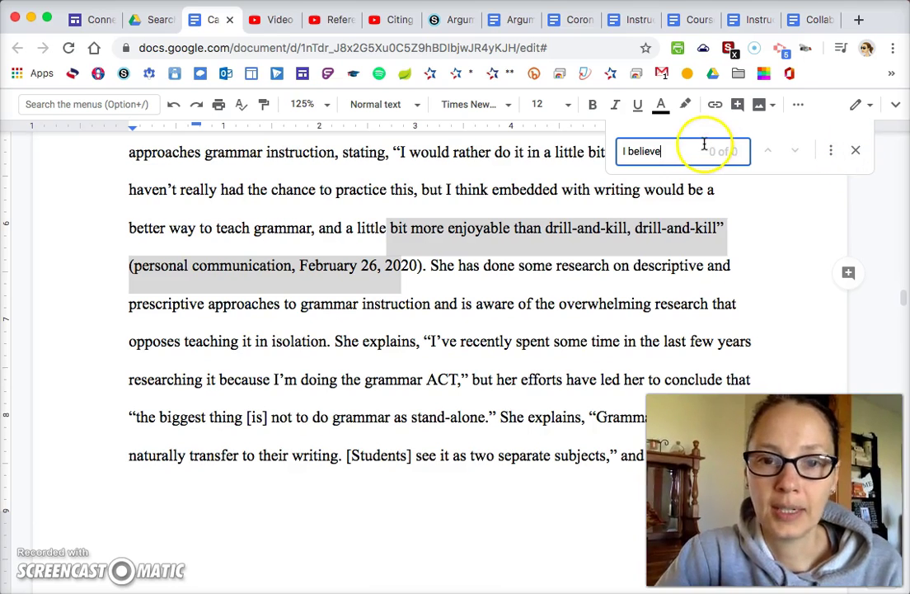
{"action": "key", "text": "super+a"}
{"action": "key", "text": "BackSpace"}
{"action": "type", "text": "you"}
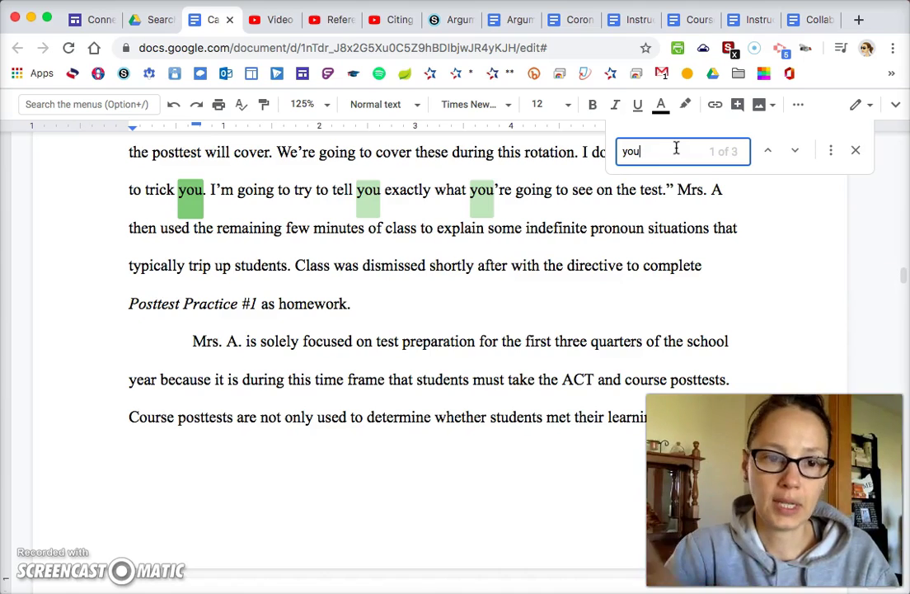
Step: Highlight the whole quotation containing the "you" matches, from "These are the ten areas" to "on the test", and deselect it
{"action": "left_click", "coordinate": [656, 241]}
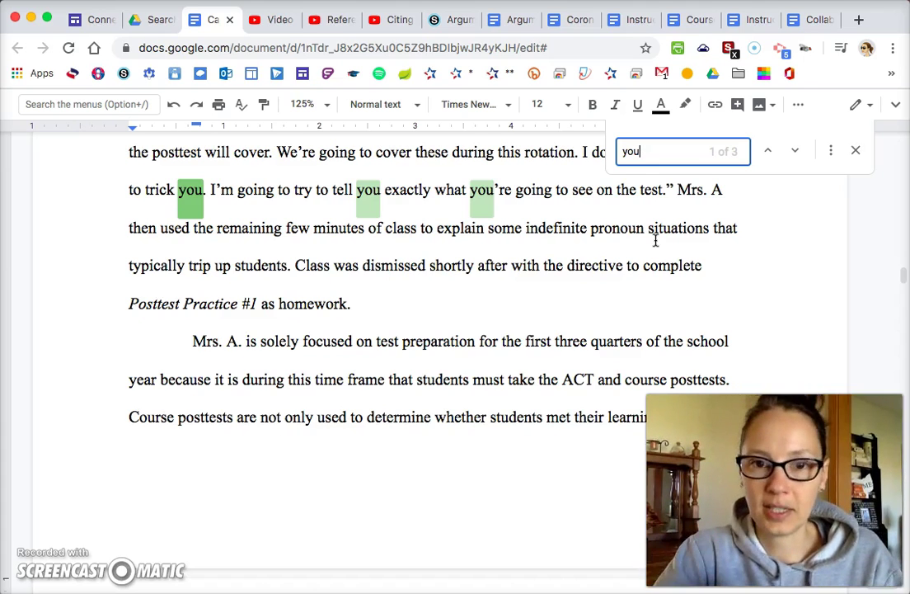
{"action": "left_click", "coordinate": [650, 264]}
{"action": "scroll", "coordinate": [637, 291], "scroll_direction": "up", "scroll_amount": 2}
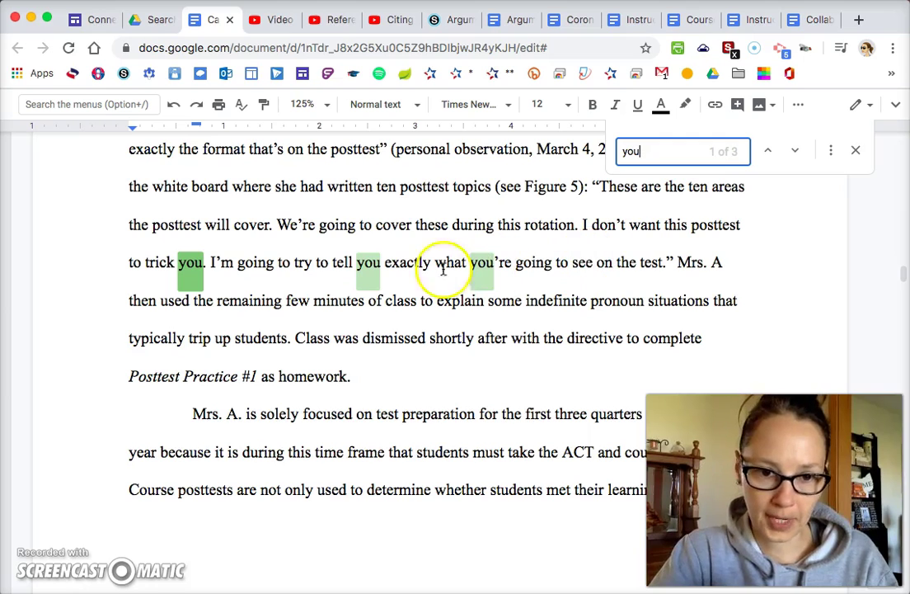
{"action": "left_click_drag", "start_coordinate": [591, 187], "coordinate": [674, 275]}
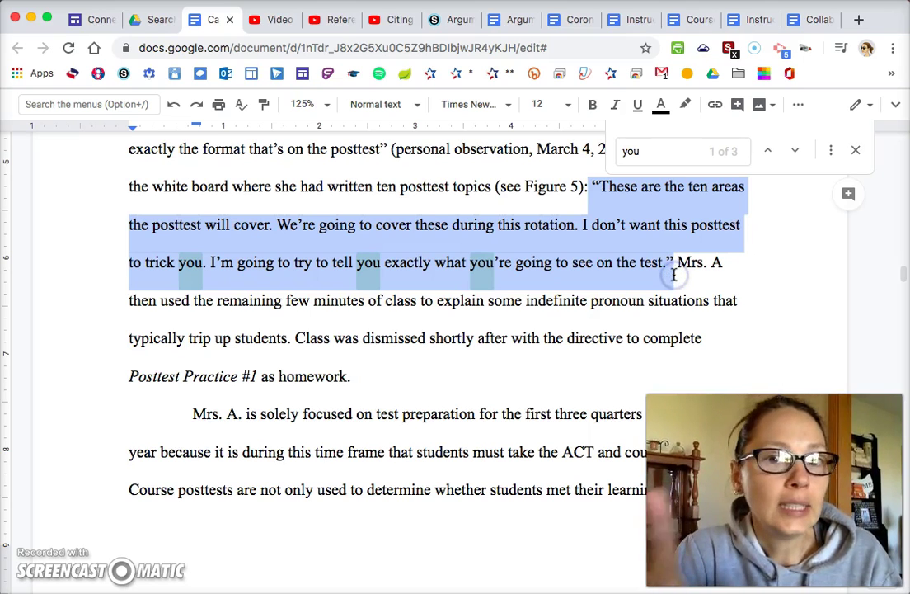
{"action": "left_click", "coordinate": [674, 274]}
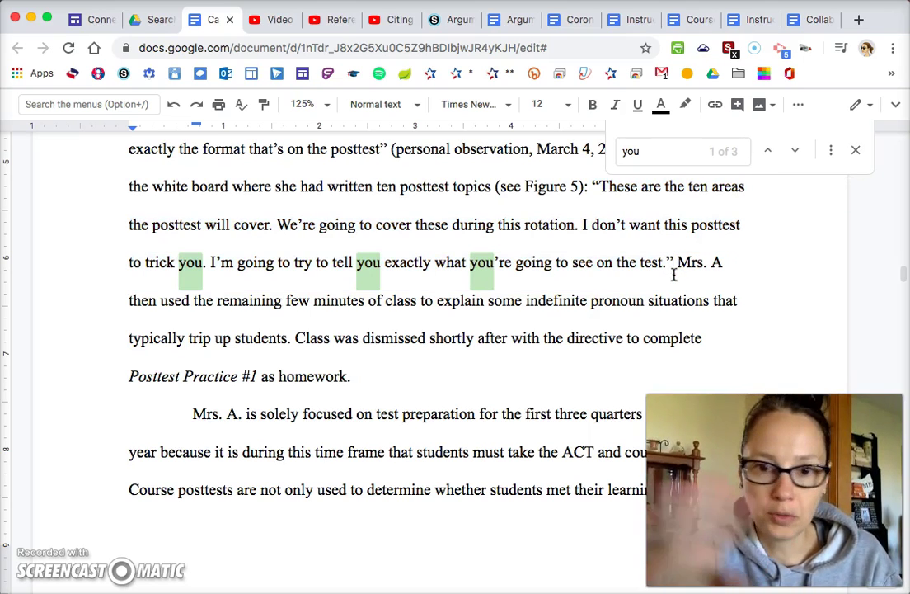
Step: Step through the "you" matches and review the first-person wording and quotations on the surrounding pages
{"action": "left_click", "coordinate": [796, 151]}
{"action": "left_click", "coordinate": [798, 153]}
{"action": "left_click", "coordinate": [798, 153]}
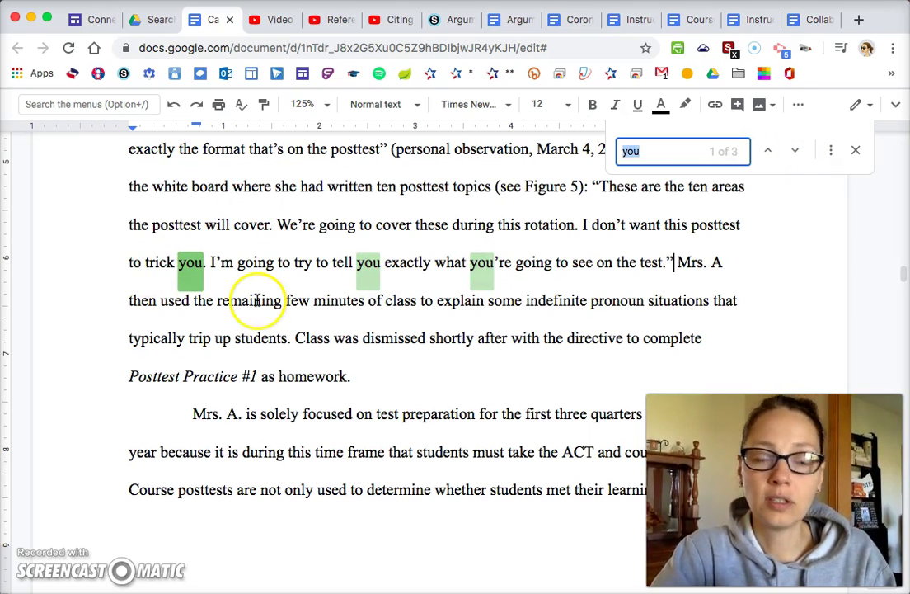
{"action": "scroll", "coordinate": [258, 301], "scroll_direction": "down", "scroll_amount": 20}
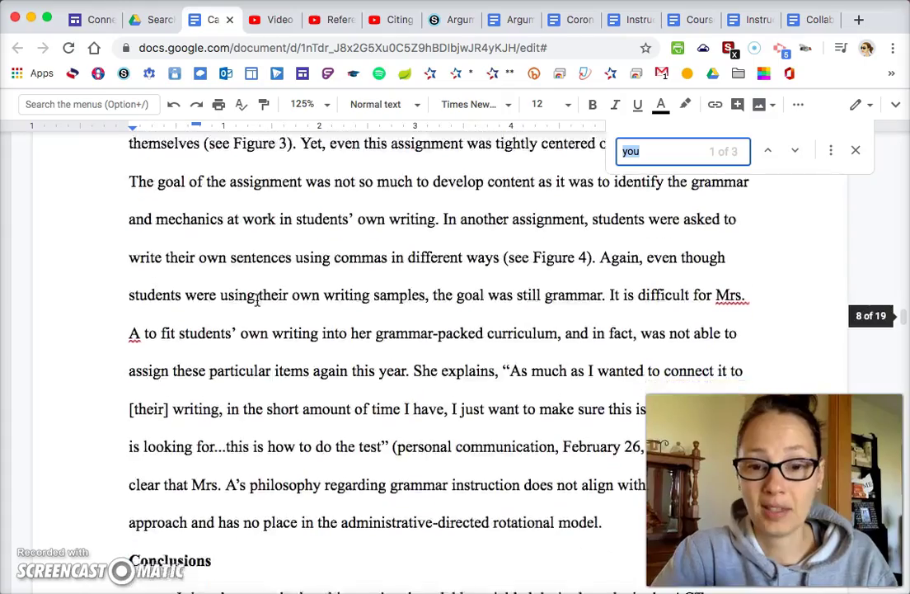
{"action": "scroll", "coordinate": [258, 301], "scroll_direction": "up", "scroll_amount": 20}
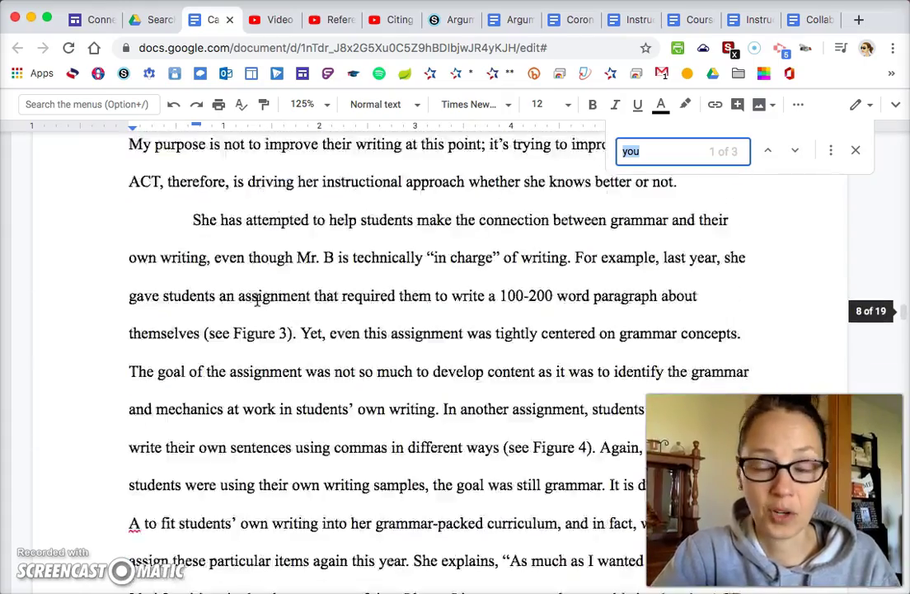
{"action": "scroll", "coordinate": [258, 301], "scroll_direction": "up", "scroll_amount": 5}
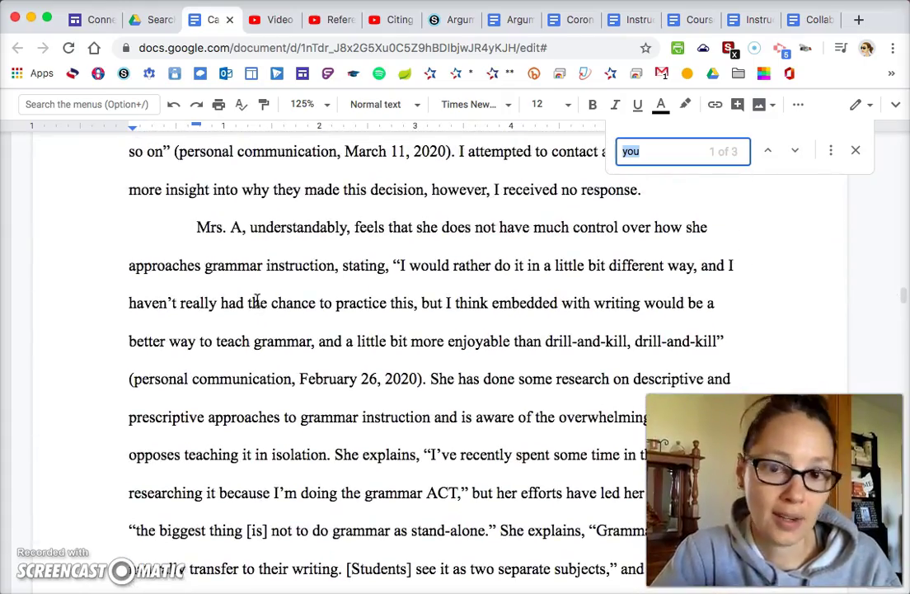
{"action": "scroll", "coordinate": [258, 301], "scroll_direction": "up", "scroll_amount": 1}
{"action": "left_click", "coordinate": [388, 259]}
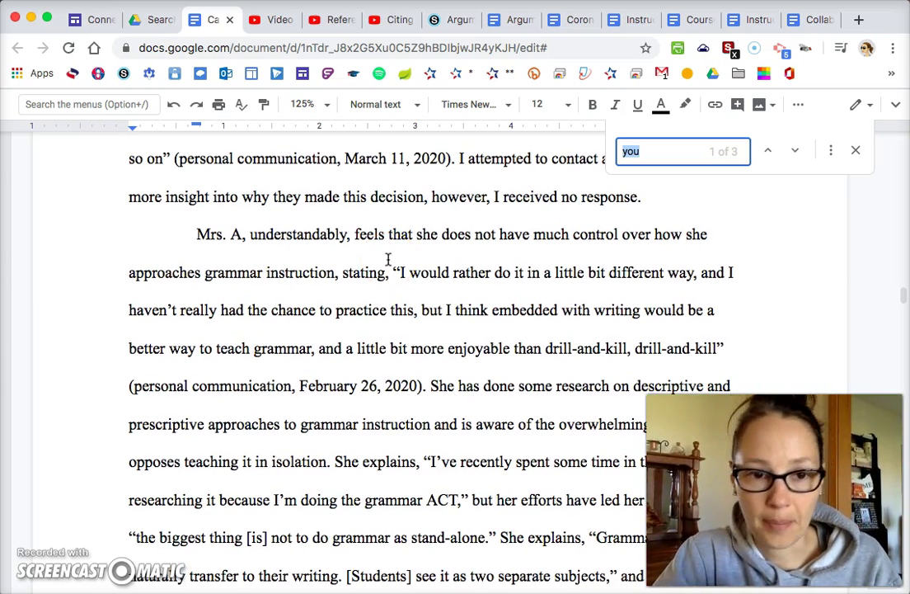
{"action": "scroll", "coordinate": [544, 223], "scroll_direction": "up", "scroll_amount": 15}
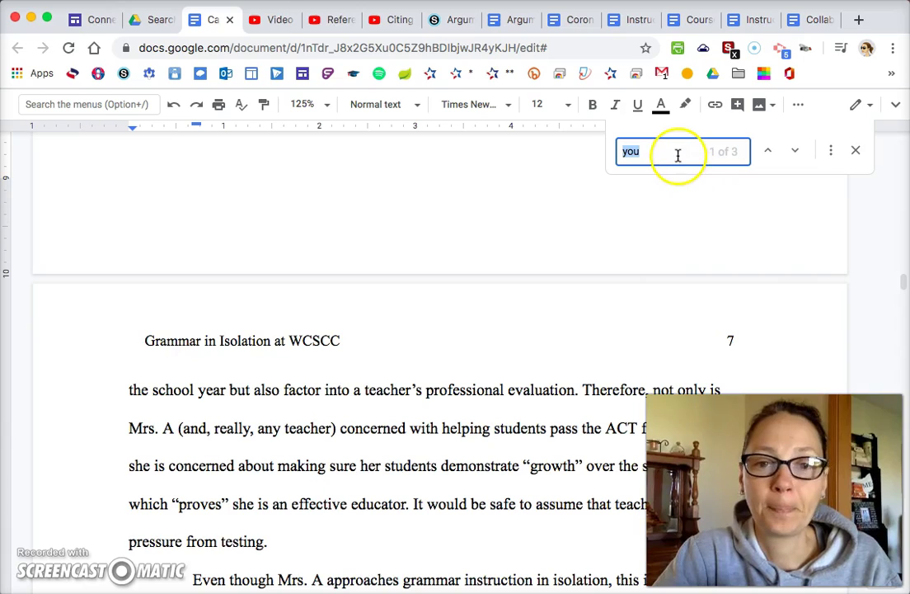
{"action": "scroll", "coordinate": [658, 315], "scroll_direction": "up", "scroll_amount": 6}
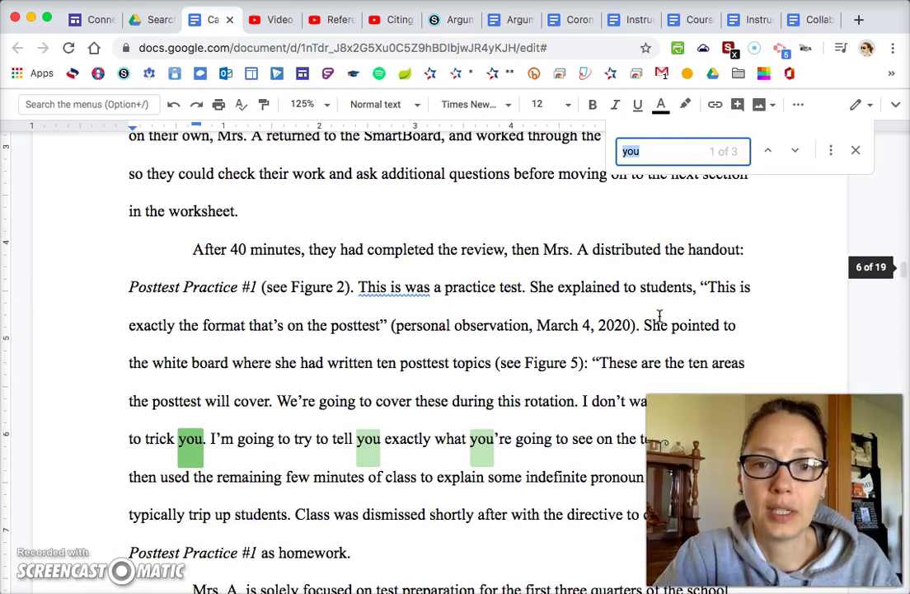
Step: Replace the search term with "not" and view the match in the sentence about course posttests
{"action": "left_click", "coordinate": [680, 170]}
{"action": "key", "text": "BackSpace"}
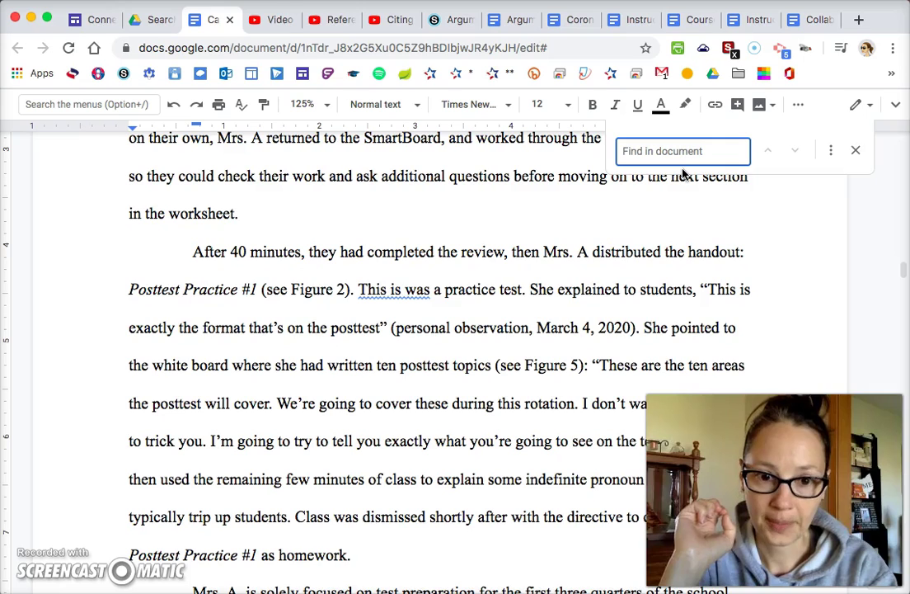
{"action": "type", "text": "not"}
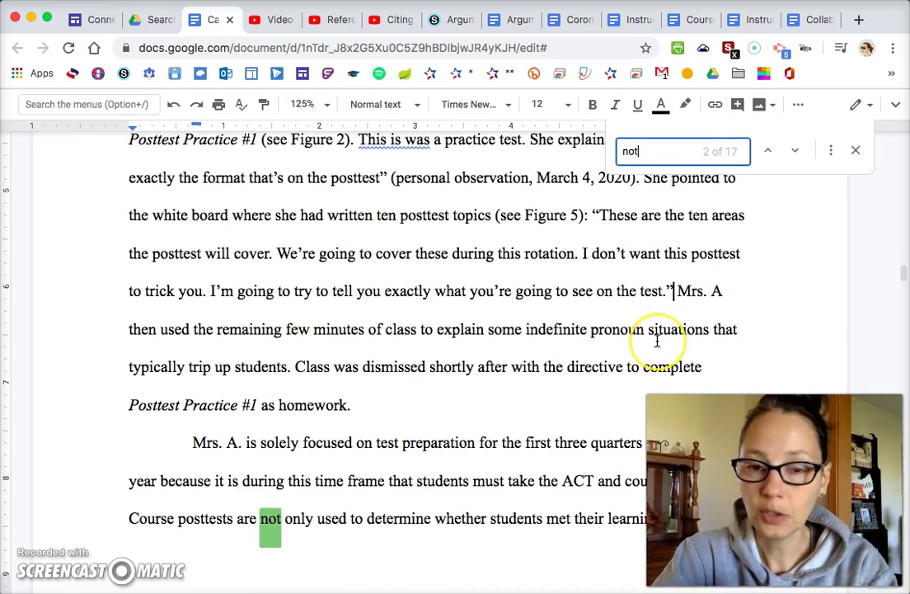
{"action": "scroll", "coordinate": [620, 439], "scroll_direction": "down", "scroll_amount": 5}
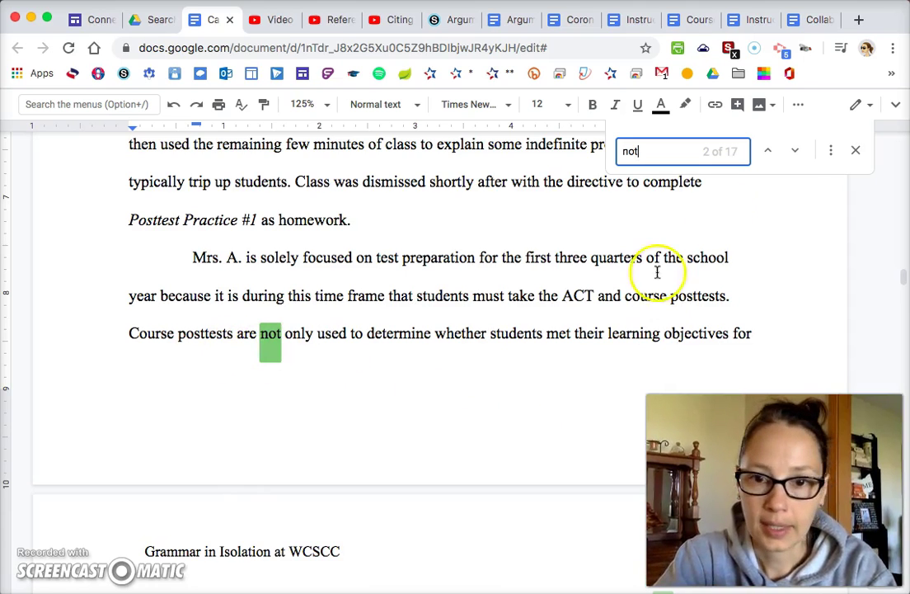
Step: Highlight the words around "not only" in the course posttests sentence, check the "not only" match on page 7, and clear the selection
{"action": "left_click_drag", "start_coordinate": [244, 336], "coordinate": [326, 337]}
{"action": "scroll", "coordinate": [325, 337], "scroll_direction": "down", "scroll_amount": 5}
{"action": "scroll", "coordinate": [326, 336], "scroll_direction": "up", "scroll_amount": 2}
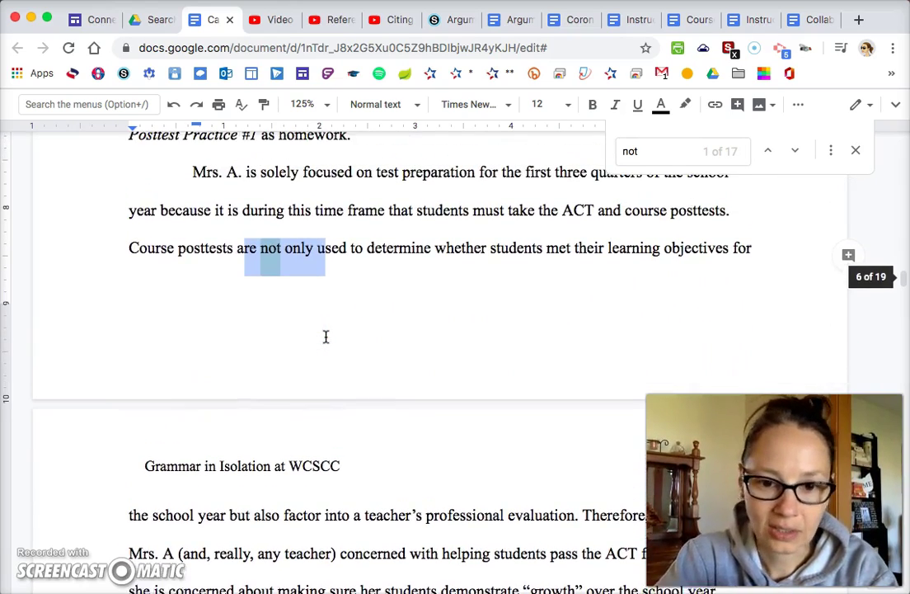
{"action": "scroll", "coordinate": [326, 337], "scroll_direction": "down", "scroll_amount": 3}
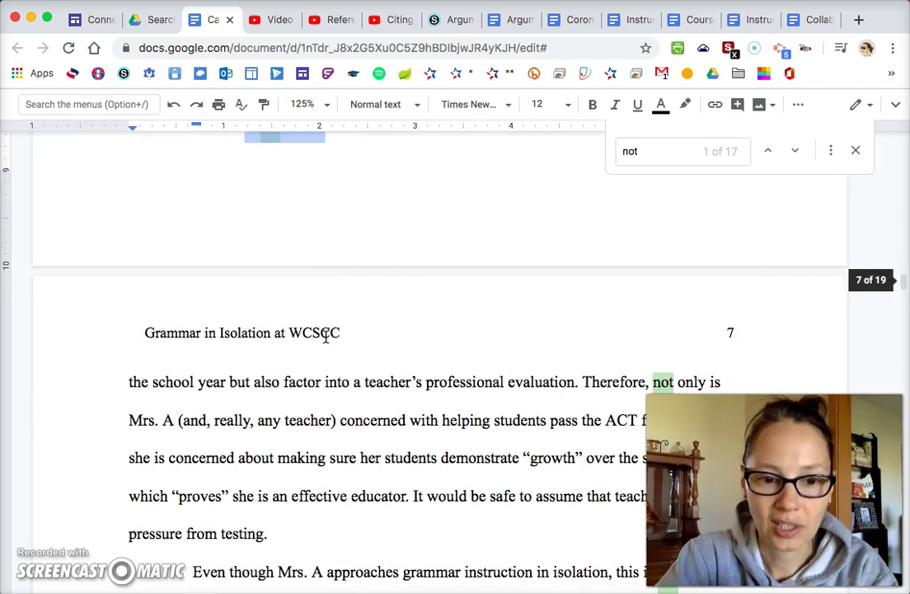
{"action": "left_click", "coordinate": [464, 480]}
{"action": "scroll", "coordinate": [464, 481], "scroll_direction": "up", "scroll_amount": 4}
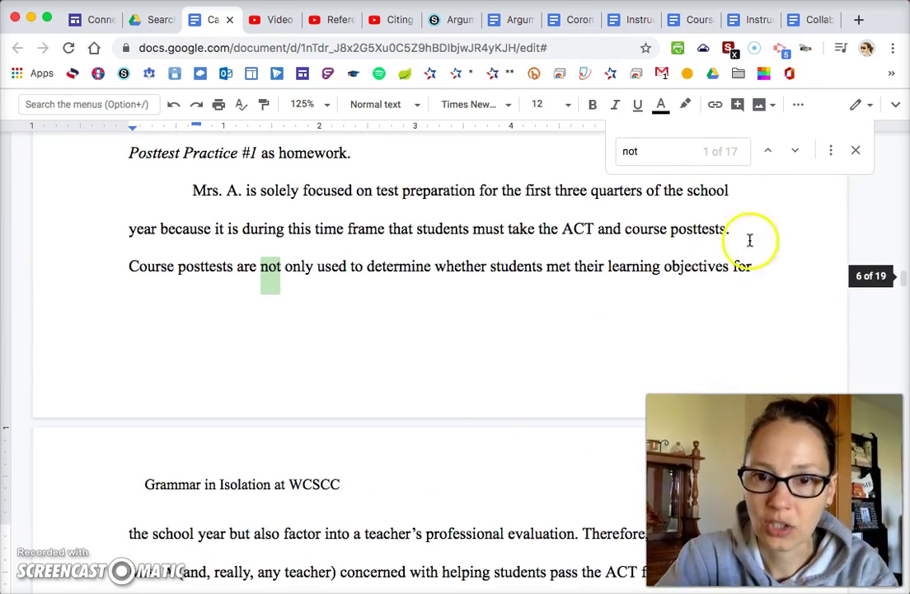
Step: Replace "does not have much" before "control" with "lacks", then undo and redo the replacement to compare both wordings
{"action": "left_click", "coordinate": [792, 153]}
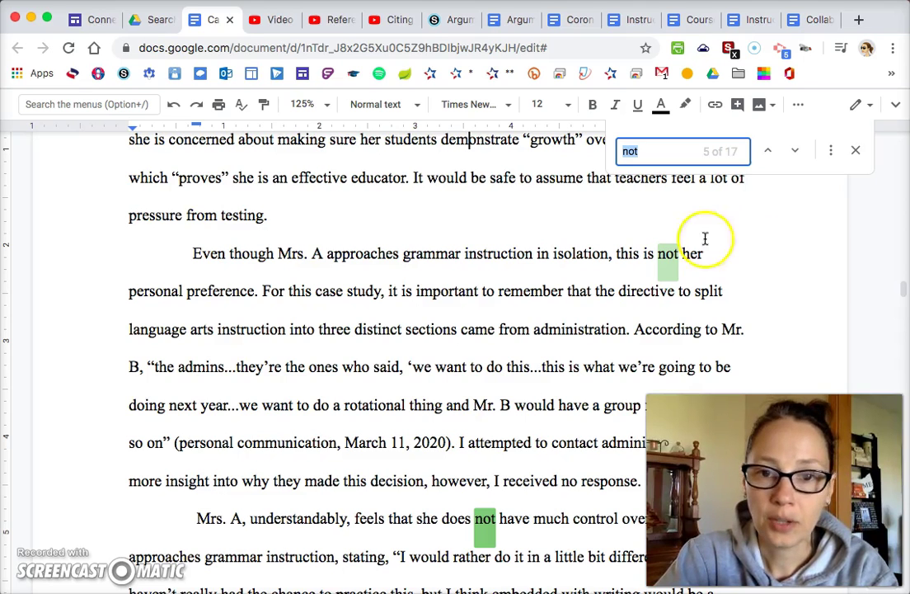
{"action": "scroll", "coordinate": [697, 244], "scroll_direction": "down", "scroll_amount": 2}
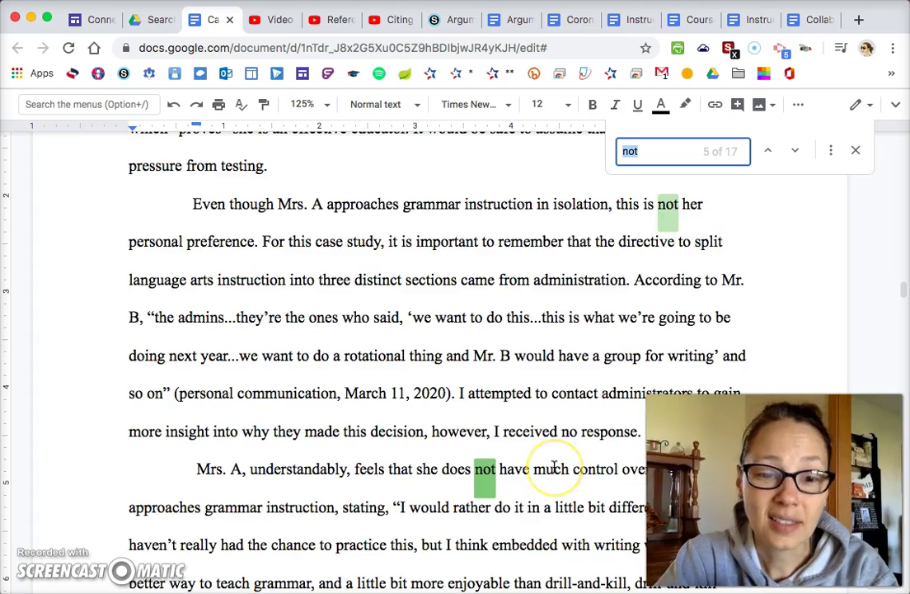
{"action": "scroll", "coordinate": [554, 467], "scroll_direction": "down", "scroll_amount": 1}
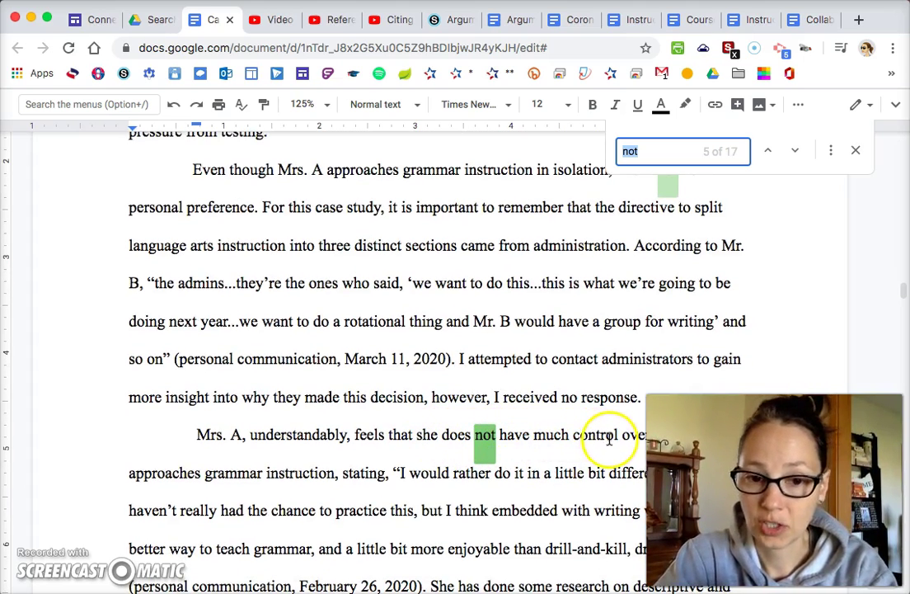
{"action": "left_click_drag", "start_coordinate": [444, 430], "coordinate": [566, 438]}
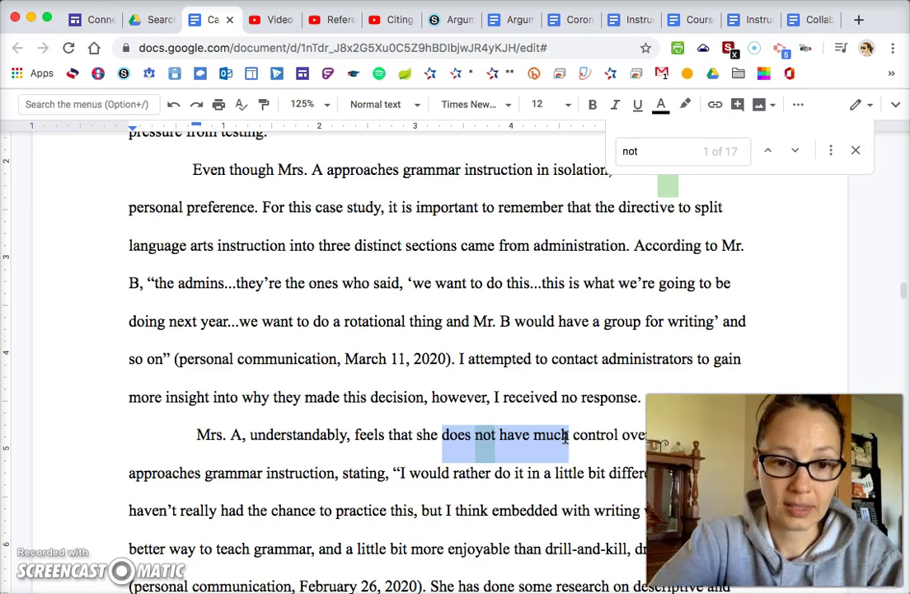
{"action": "type", "text": "lacks"}
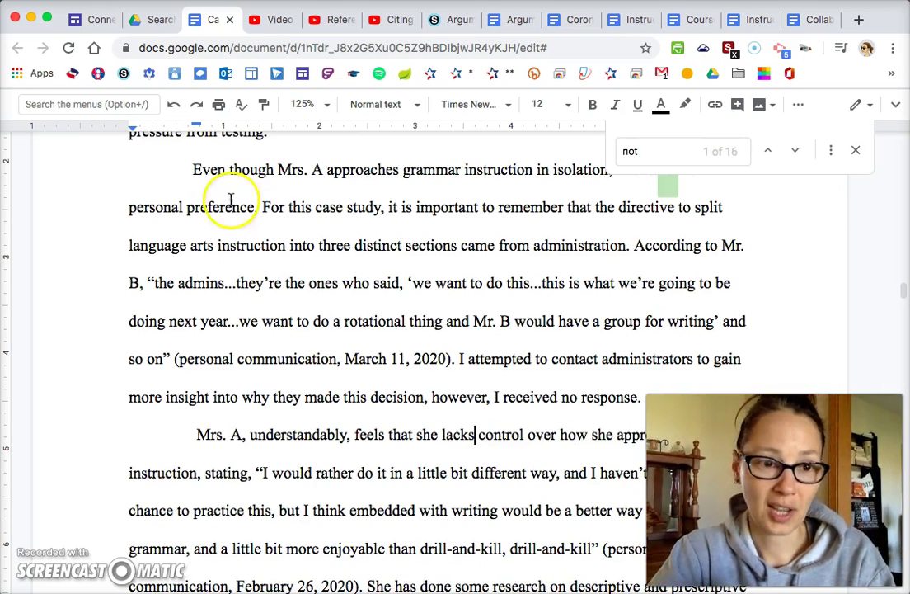
{"action": "left_click", "coordinate": [175, 105]}
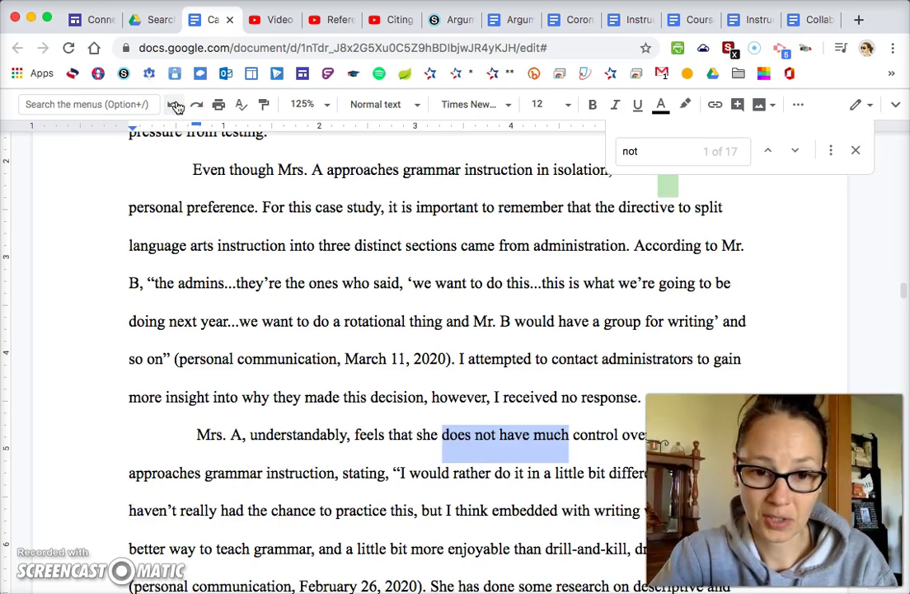
{"action": "left_click", "coordinate": [193, 107]}
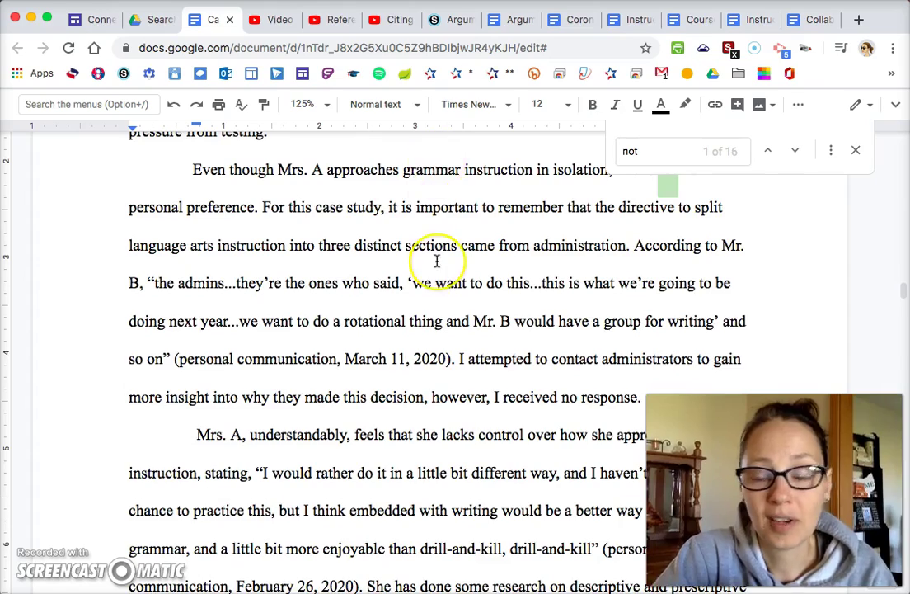
Step: Step through further "not" matches and select the "not" in "The goal of the assignment was not so much"
{"action": "scroll", "coordinate": [435, 260], "scroll_direction": "up", "scroll_amount": 2}
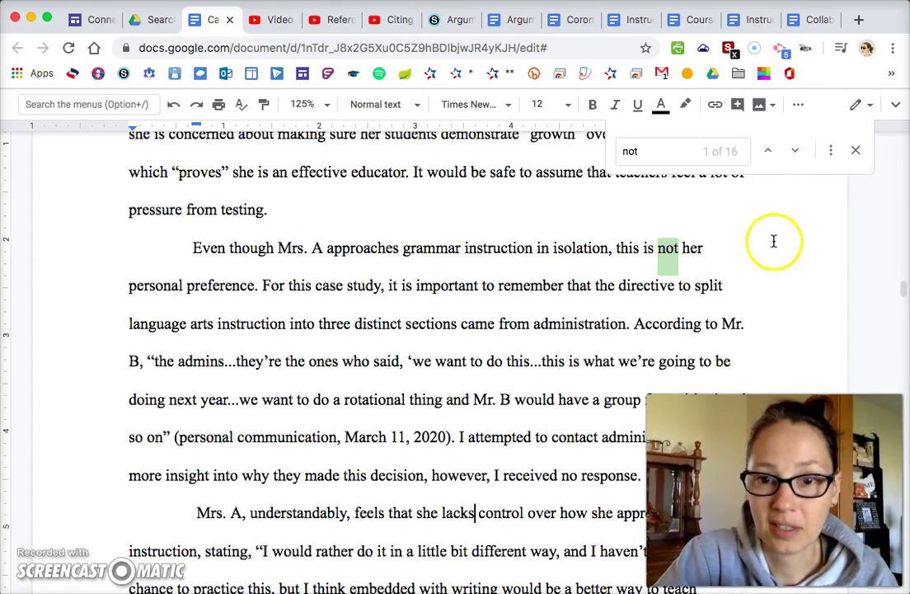
{"action": "left_click", "coordinate": [795, 150]}
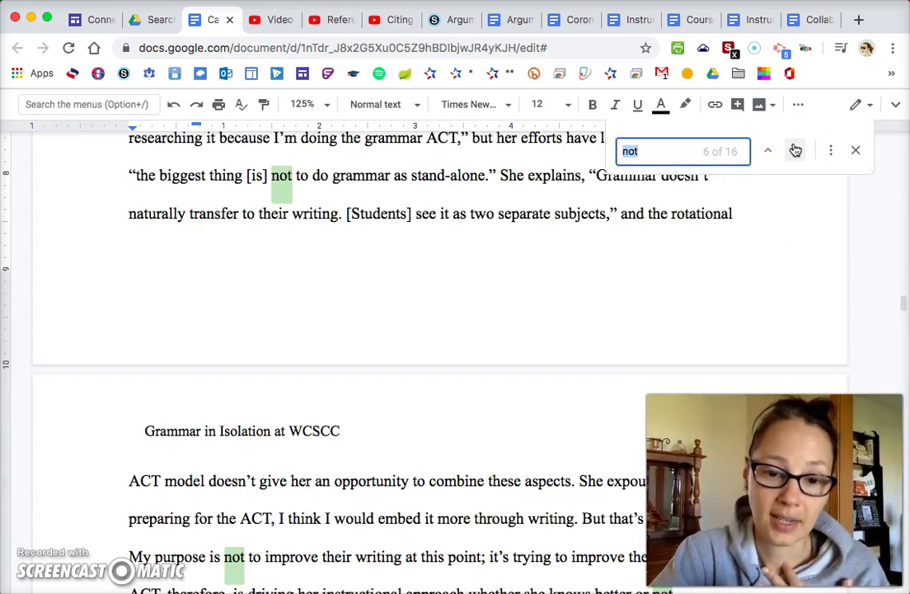
{"action": "left_click", "coordinate": [795, 150]}
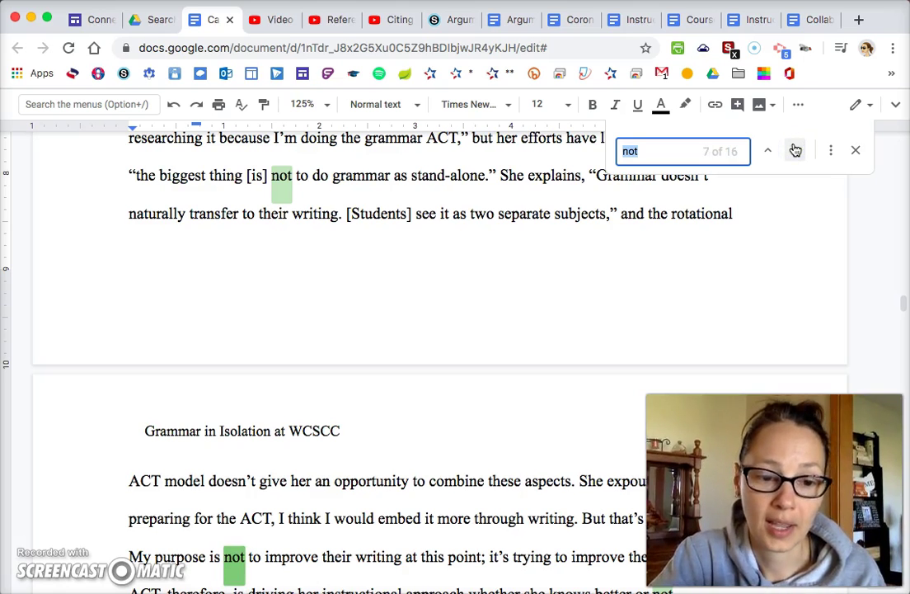
{"action": "left_click", "coordinate": [795, 151]}
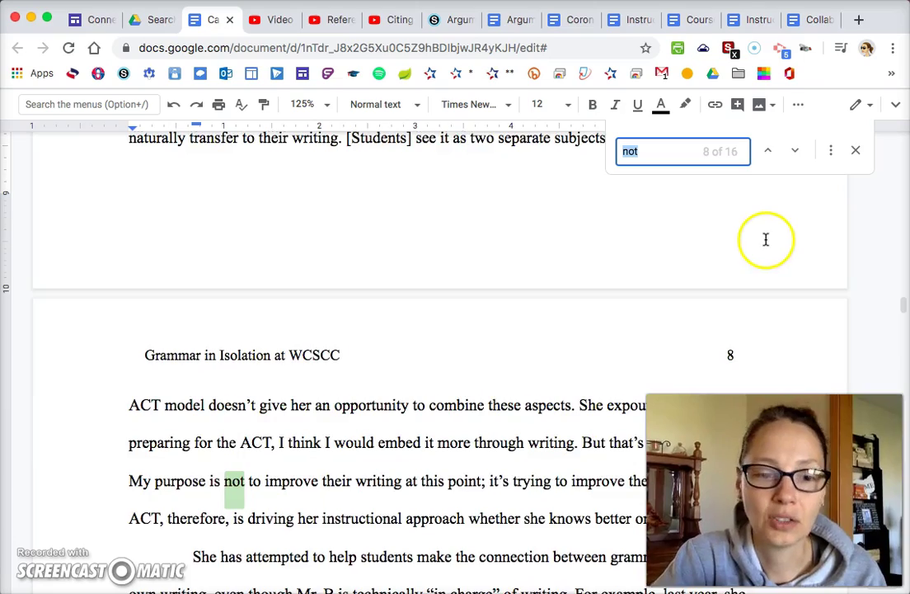
{"action": "scroll", "coordinate": [764, 237], "scroll_direction": "down", "scroll_amount": 3}
{"action": "left_click", "coordinate": [798, 151]}
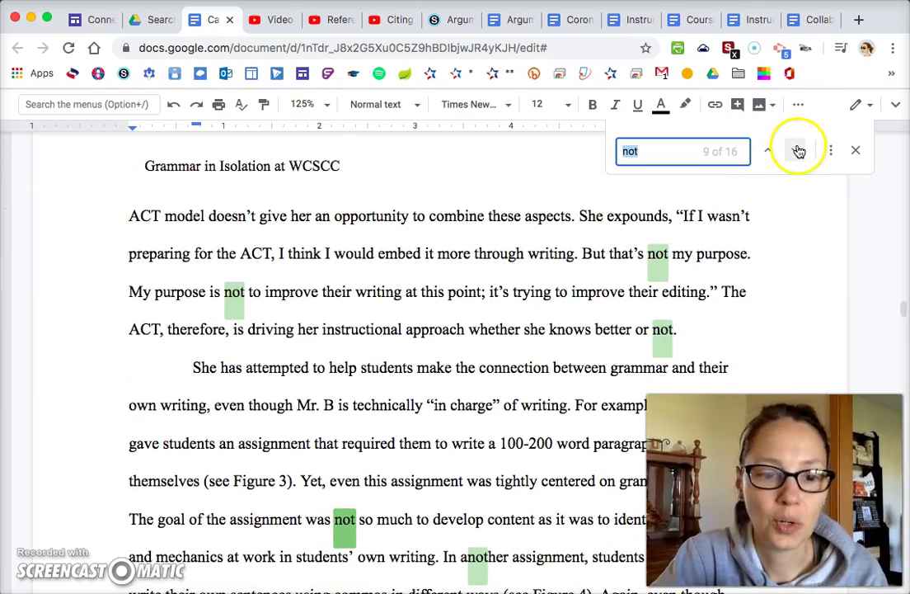
{"action": "scroll", "coordinate": [601, 445], "scroll_direction": "down", "scroll_amount": 3}
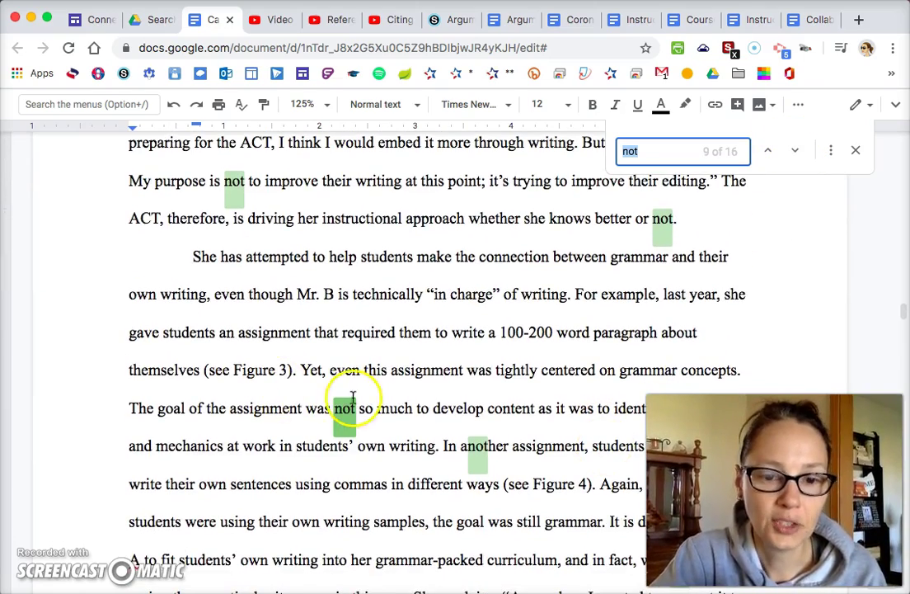
{"action": "double_click", "coordinate": [345, 414]}
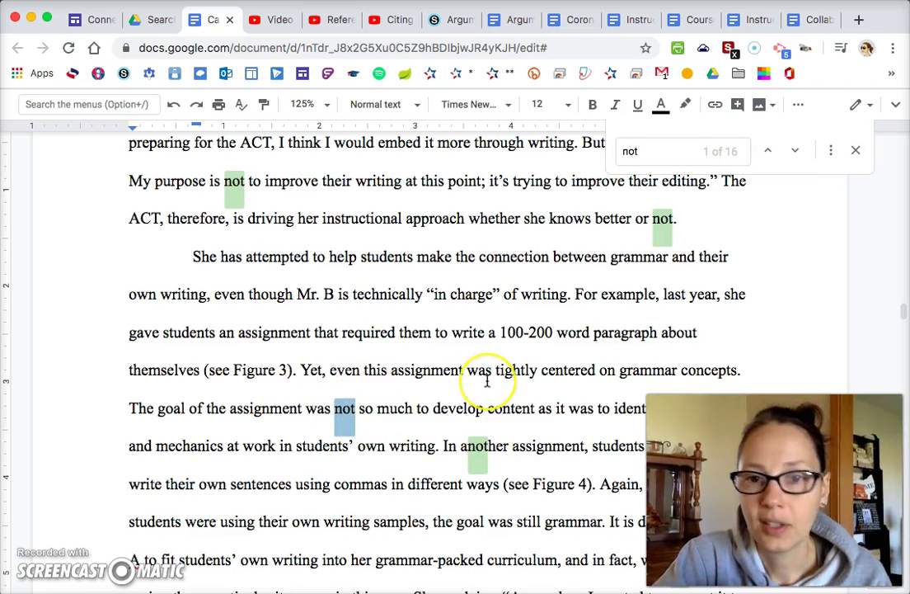
Step: Check the remaining "not" matches in the Conclusions section, including "should not be making" and "not uncommon"
{"action": "scroll", "coordinate": [487, 380], "scroll_direction": "down", "scroll_amount": 15}
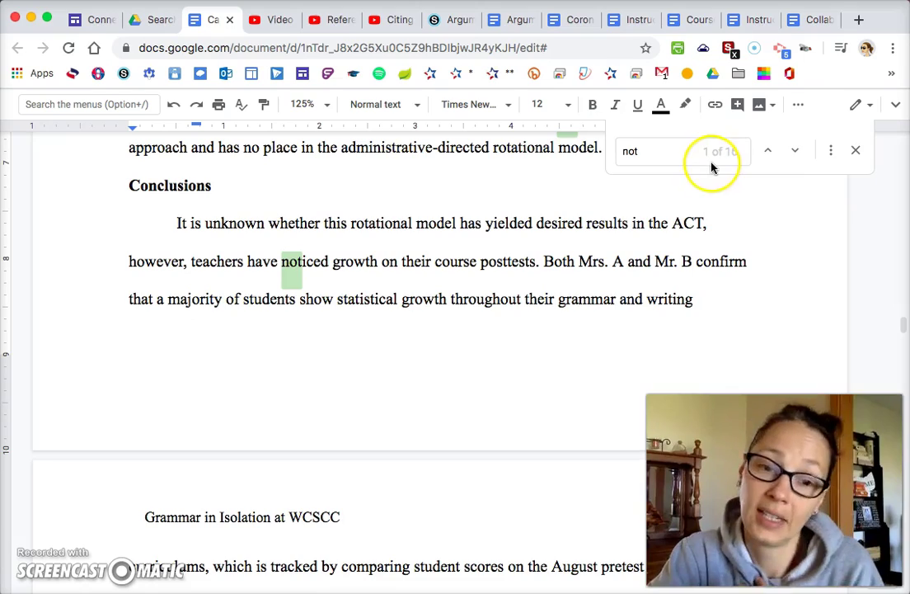
{"action": "scroll", "coordinate": [688, 218], "scroll_direction": "down", "scroll_amount": 10}
{"action": "scroll", "coordinate": [687, 218], "scroll_direction": "up", "scroll_amount": 1}
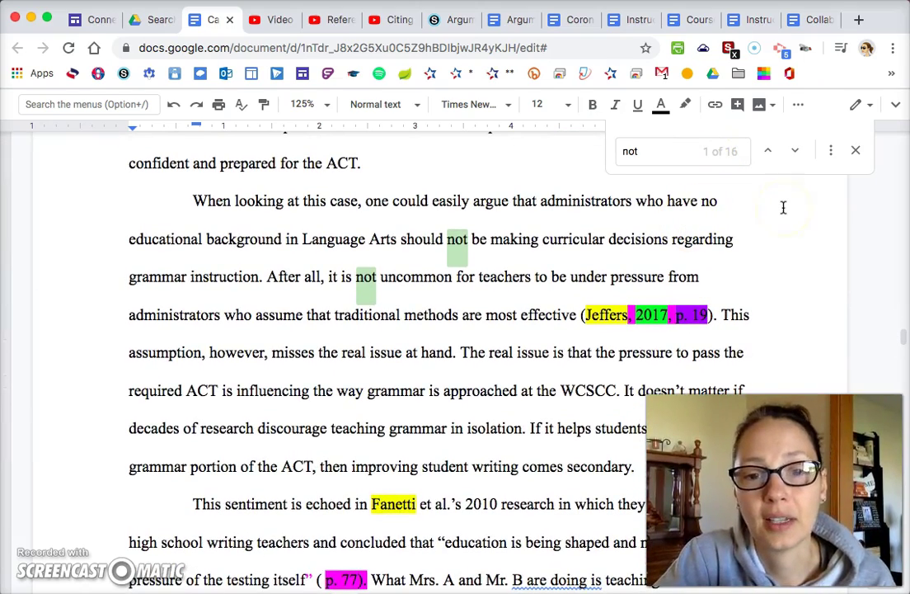
{"action": "left_click", "coordinate": [756, 211]}
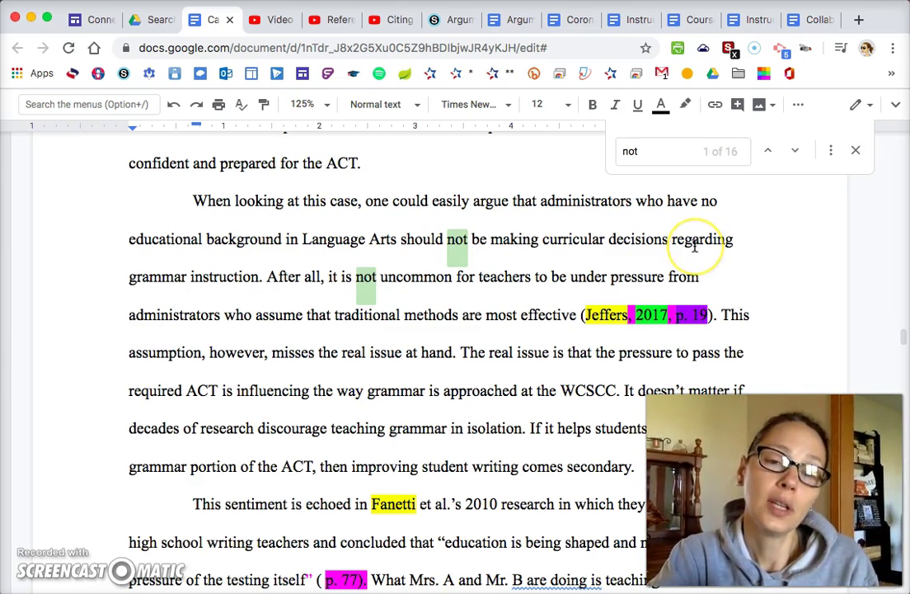
Step: Search the document for "for" and go to the match in "prepared for the ACT"
{"action": "double_click", "coordinate": [663, 147]}
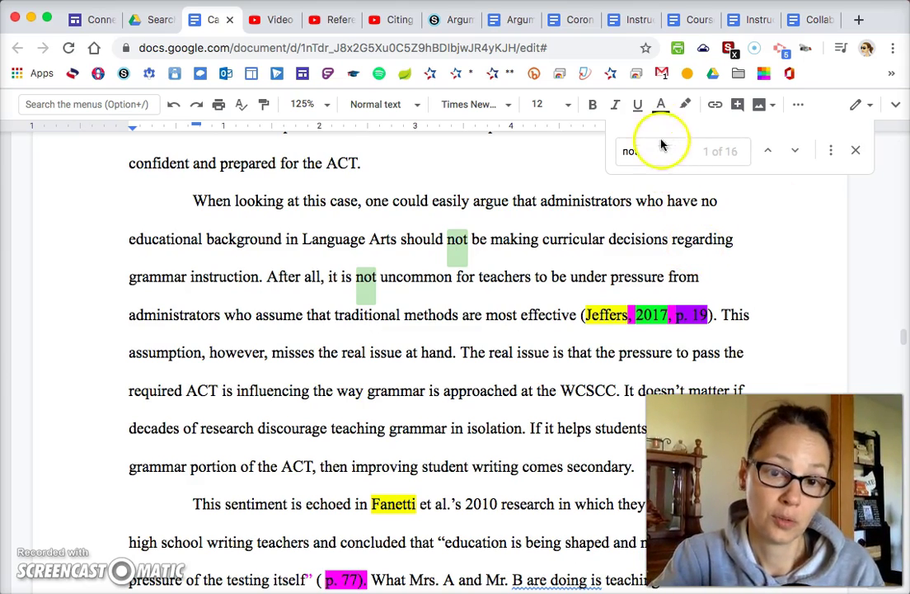
{"action": "double_click", "coordinate": [671, 153]}
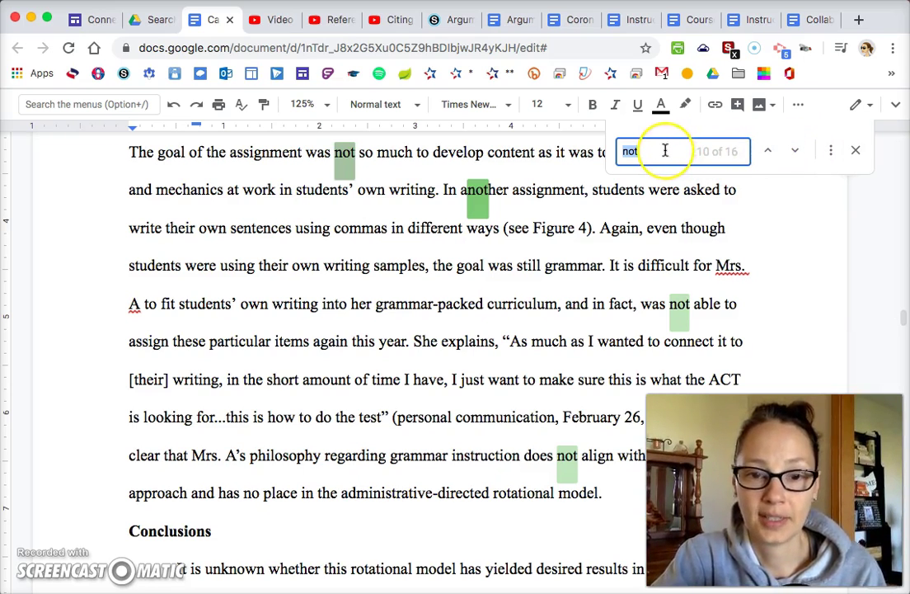
{"action": "type", "text": "for"}
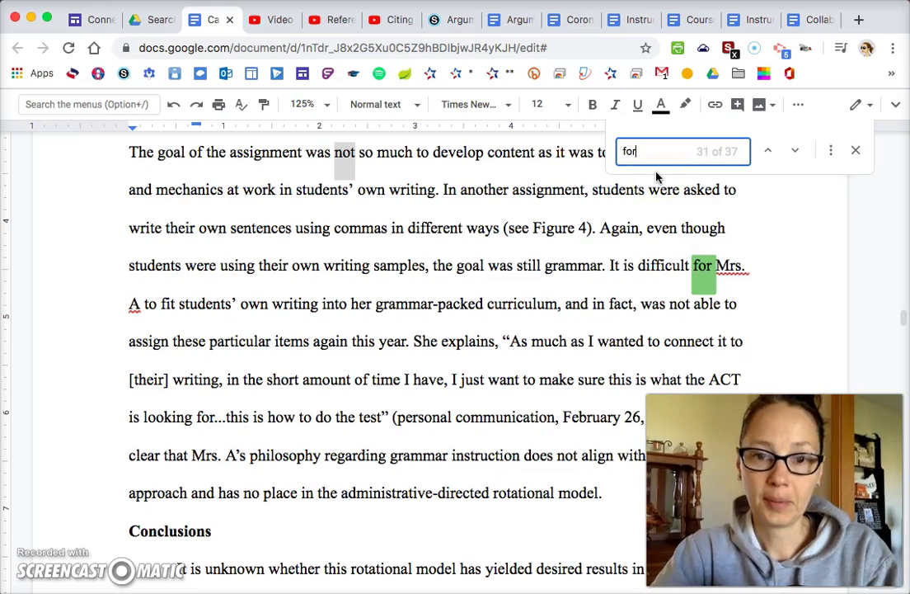
{"action": "key", "text": "Return"}
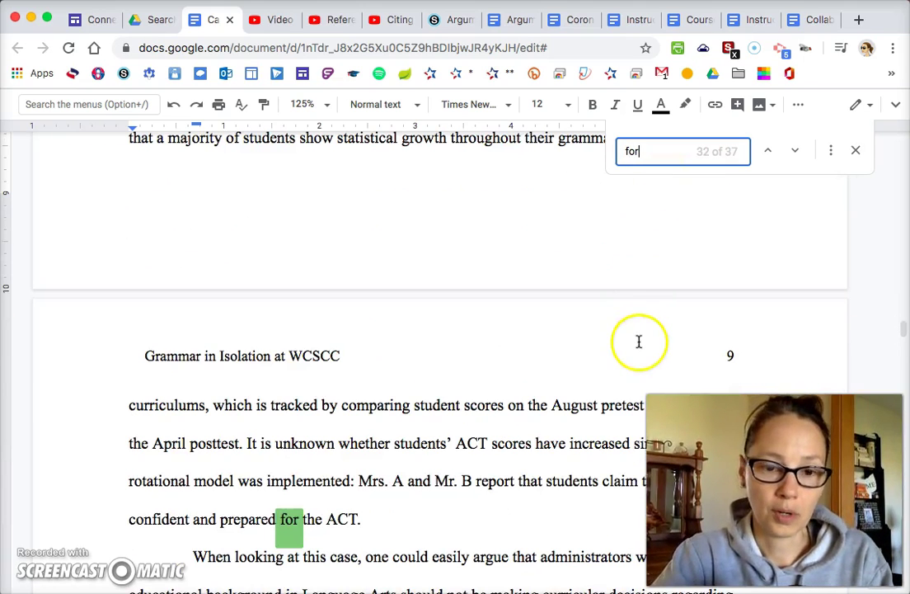
{"action": "scroll", "coordinate": [638, 340], "scroll_direction": "down", "scroll_amount": 2}
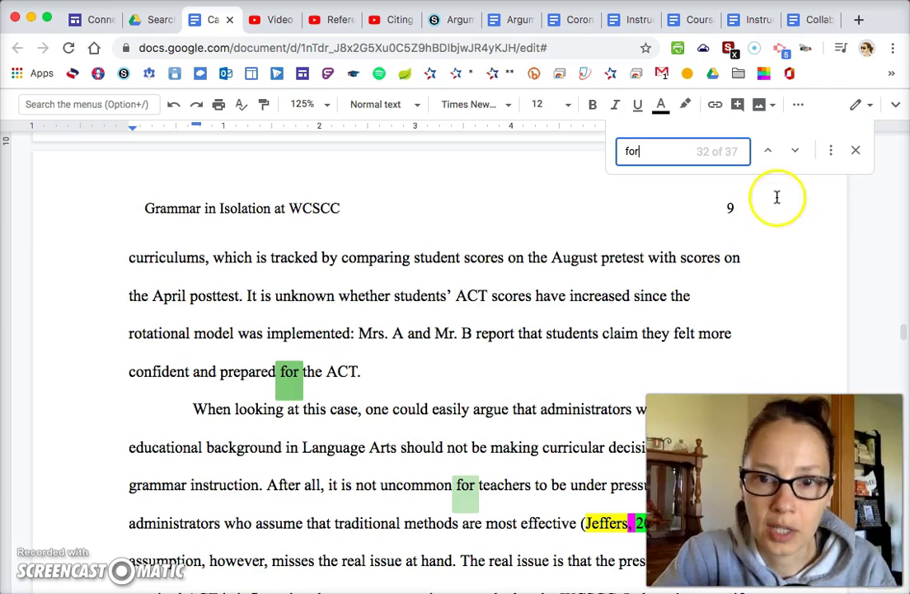
Step: Step through the next "for" matches up to "for the most part" and review the "for" phrases in that paragraph
{"action": "left_click", "coordinate": [796, 153]}
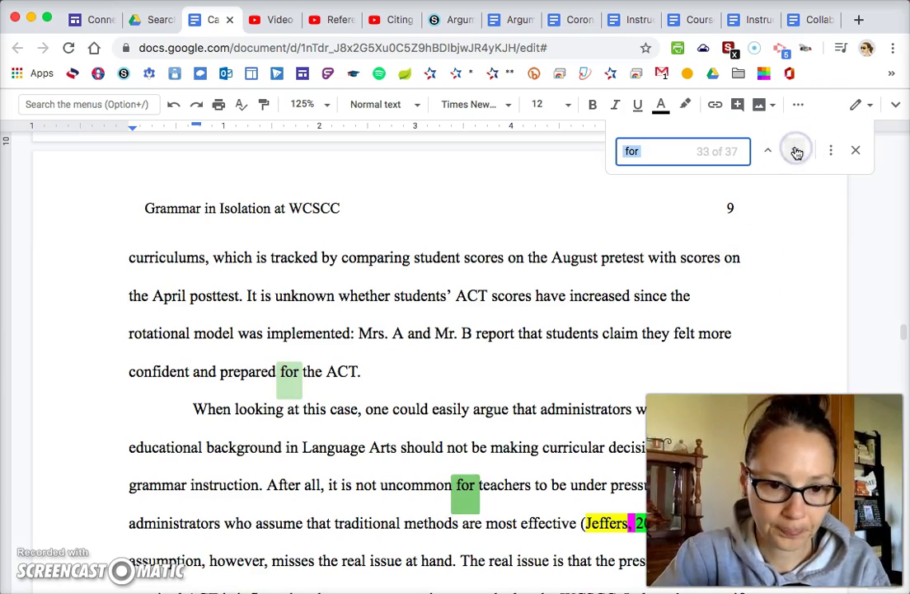
{"action": "left_click", "coordinate": [797, 153]}
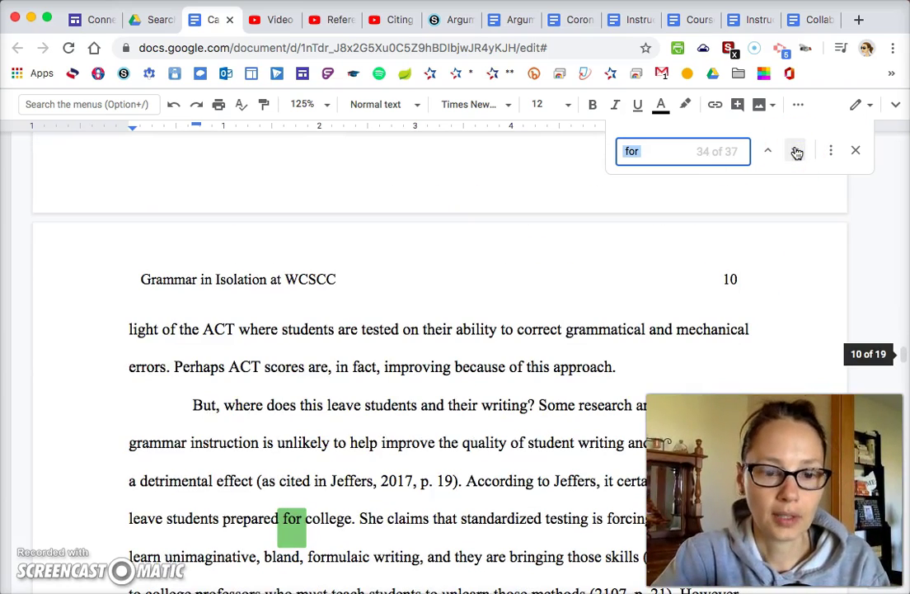
{"action": "left_click", "coordinate": [797, 153]}
{"action": "left_click", "coordinate": [797, 152]}
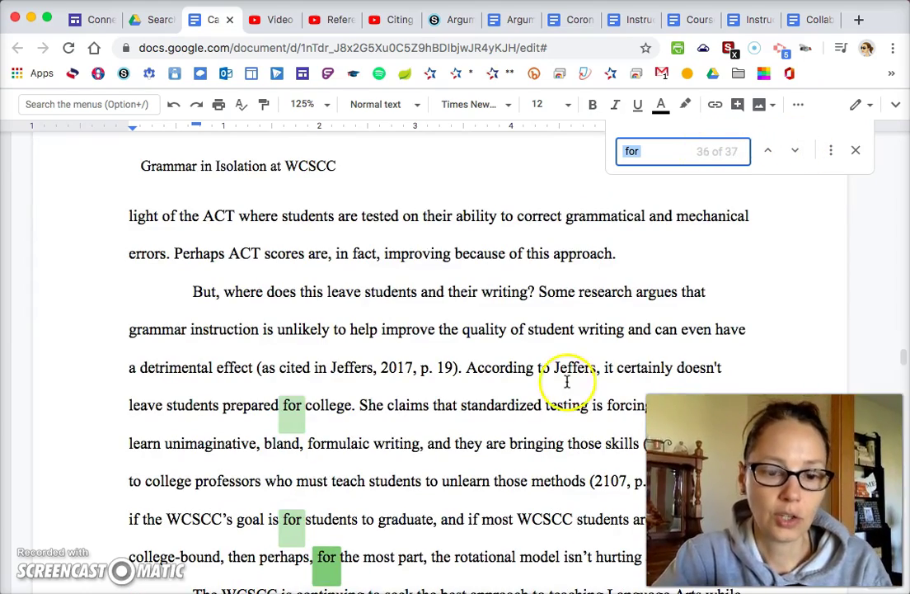
{"action": "scroll", "coordinate": [565, 380], "scroll_direction": "down", "scroll_amount": 3}
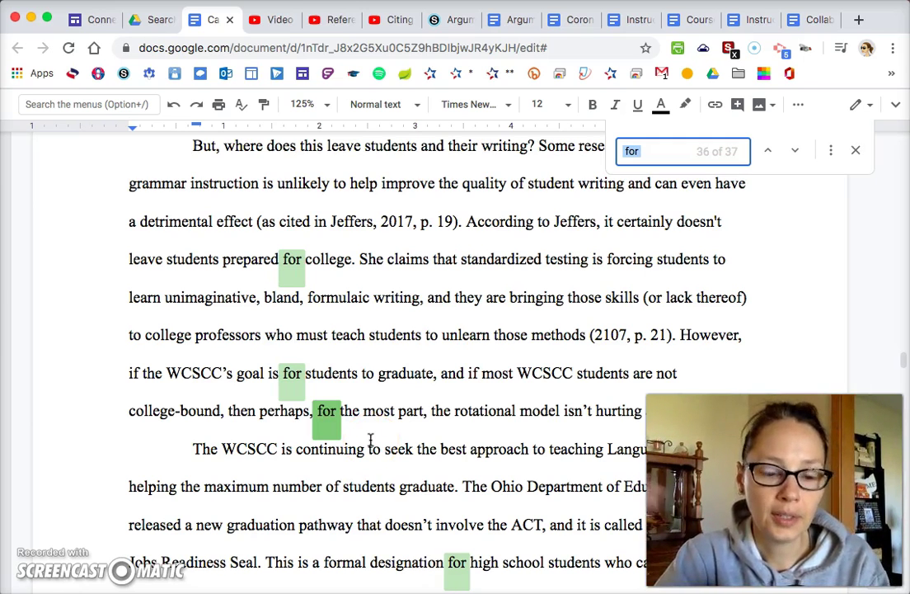
{"action": "scroll", "coordinate": [370, 439], "scroll_direction": "down", "scroll_amount": 3}
{"action": "left_click", "coordinate": [370, 244]}
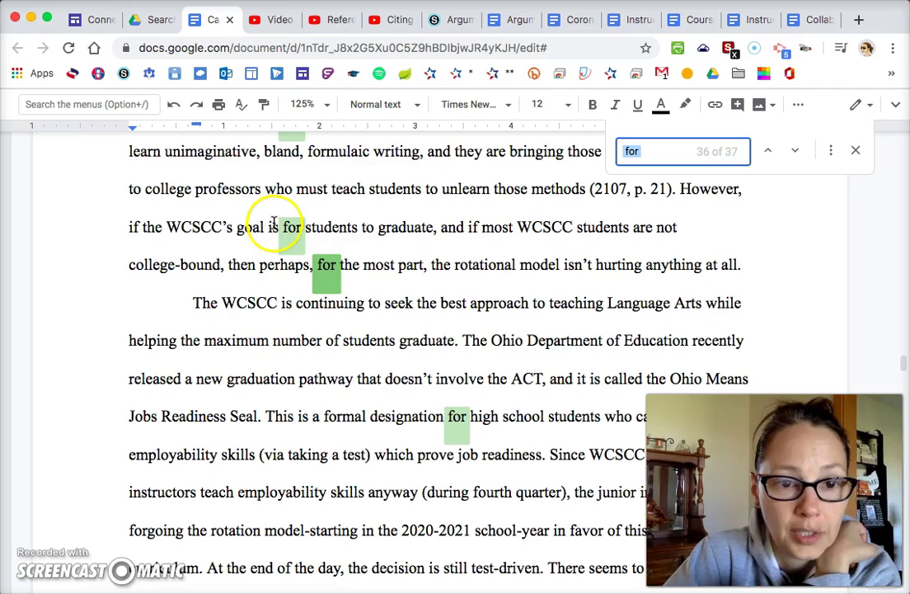
Step: Replace "for students to graduate" after "if the WCSCC's goal is" with "to graduate students"
{"action": "left_click_drag", "start_coordinate": [284, 229], "coordinate": [390, 231]}
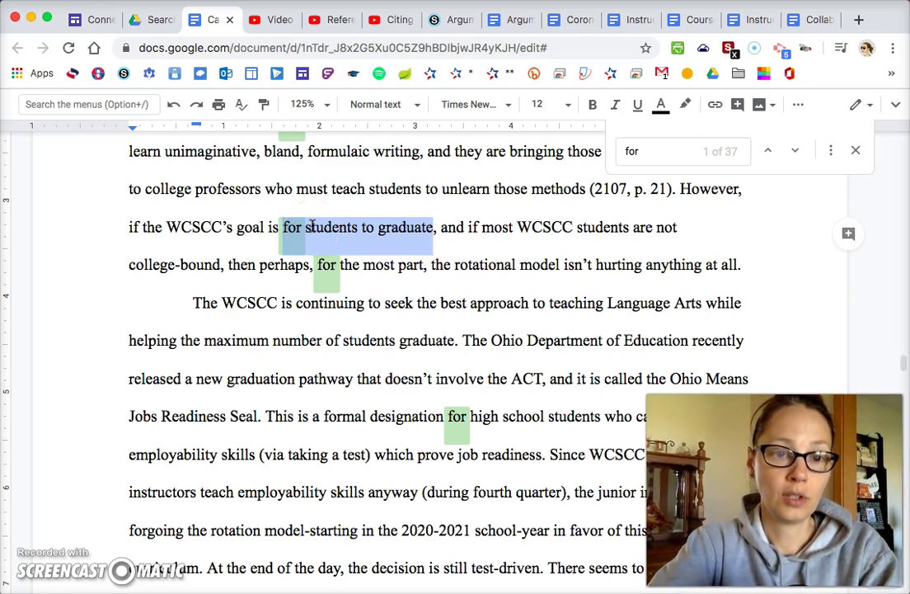
{"action": "key", "text": "BackSpace"}
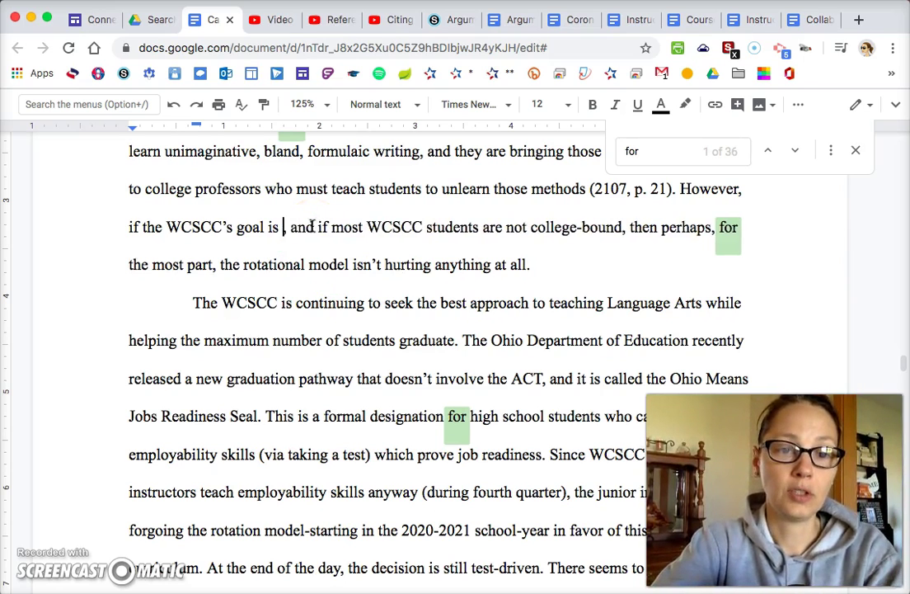
{"action": "type", "text": "to graduate"}
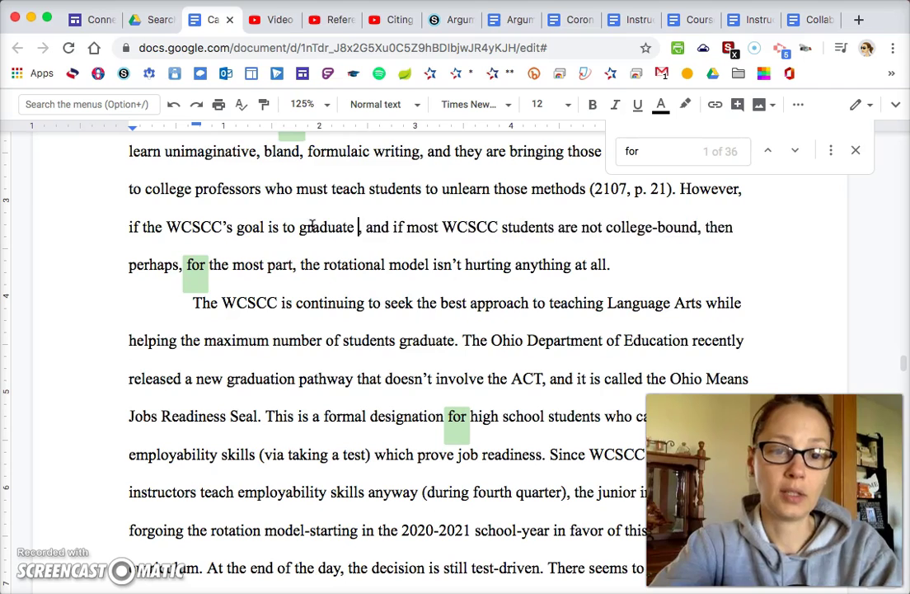
{"action": "type", "text": " students"}
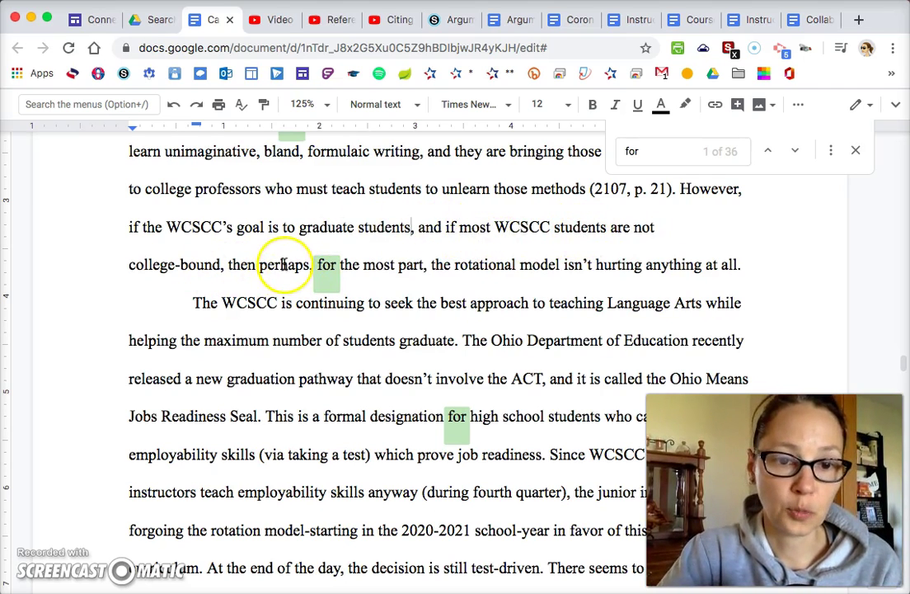
Step: Remove the phrase "for the most part" after "then perhaps", keeping a single comma before "the rotational model"
{"action": "left_click", "coordinate": [328, 265]}
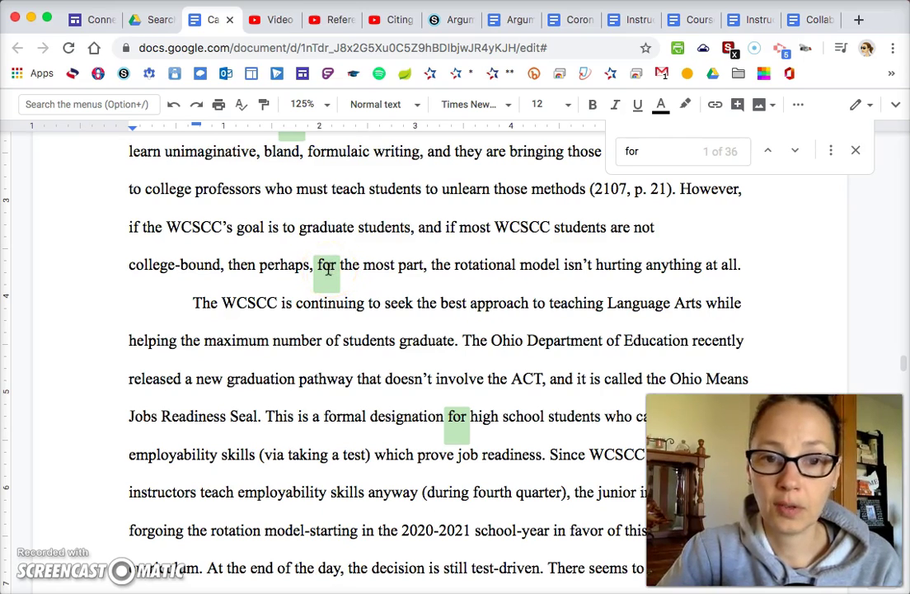
{"action": "left_click_drag", "start_coordinate": [327, 265], "coordinate": [425, 271]}
{"action": "key", "text": "BackSpace"}
{"action": "key", "text": "BackSpace"}
{"action": "key", "text": "BackSpace"}
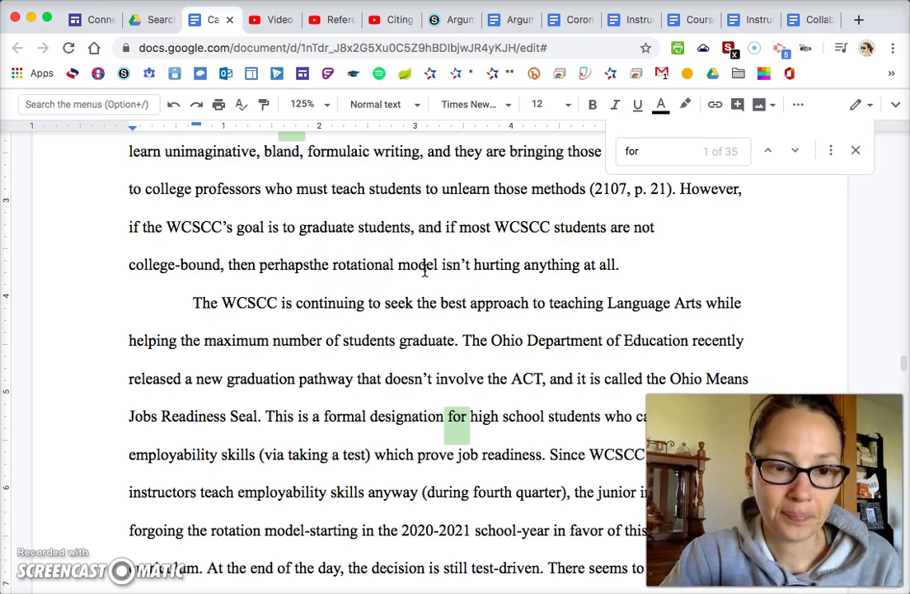
{"action": "type", "text": ","}
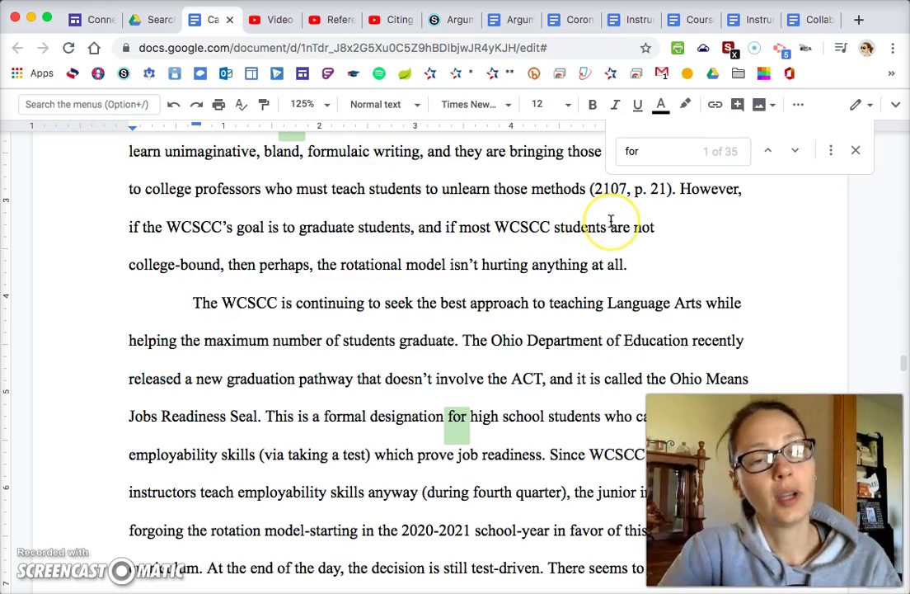
{"action": "left_click", "coordinate": [789, 217]}
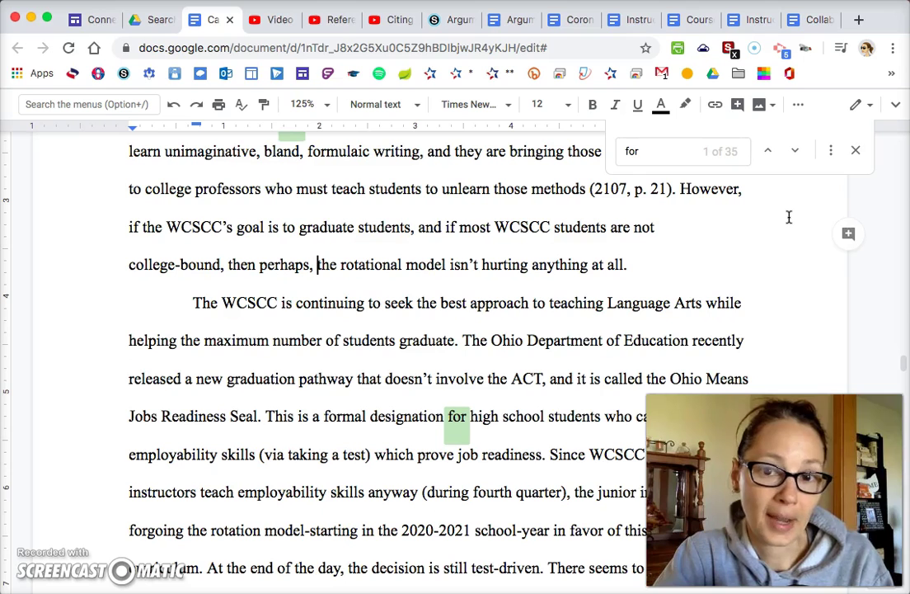
Step: Replace the search term "for" with "of" and view the matches in the paper's opening paragraph
{"action": "left_click", "coordinate": [794, 151]}
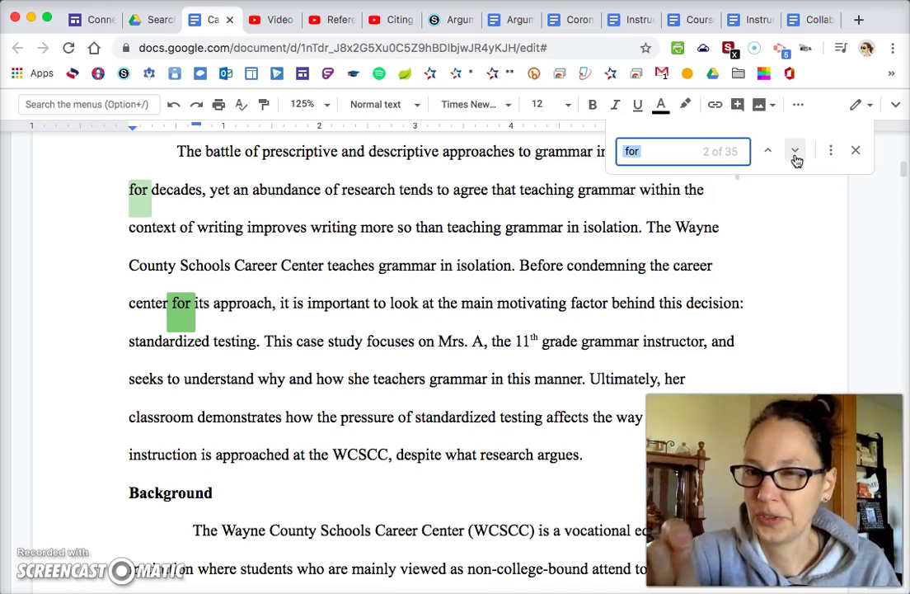
{"action": "left_click", "coordinate": [648, 151]}
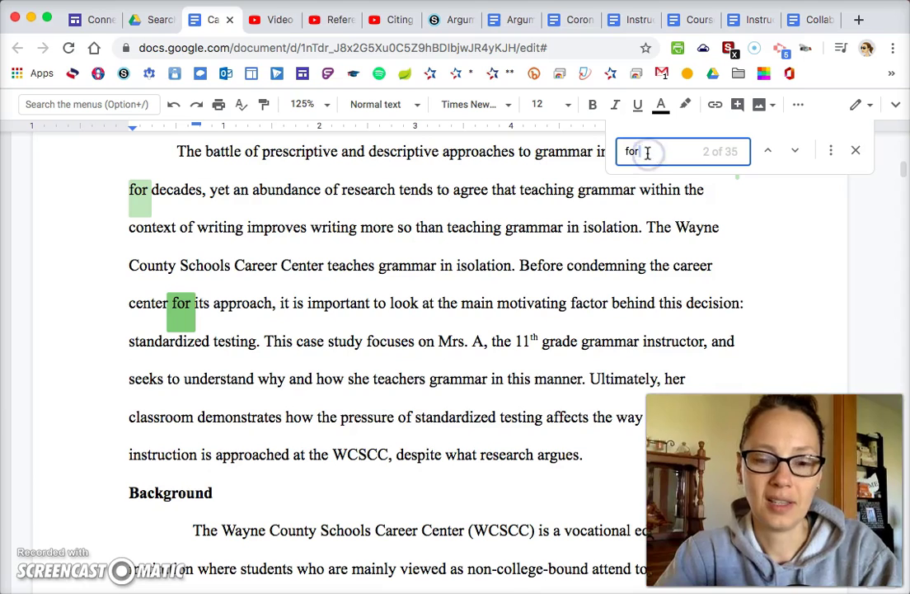
{"action": "key", "text": "BackSpace"}
{"action": "key", "text": "BackSpace"}
{"action": "key", "text": "BackSpace"}
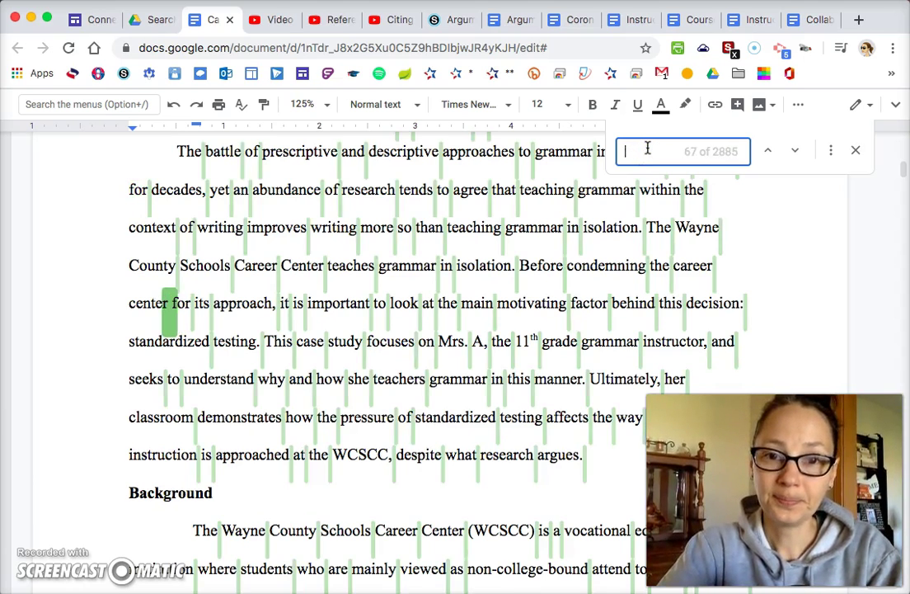
{"action": "type", "text": "of"}
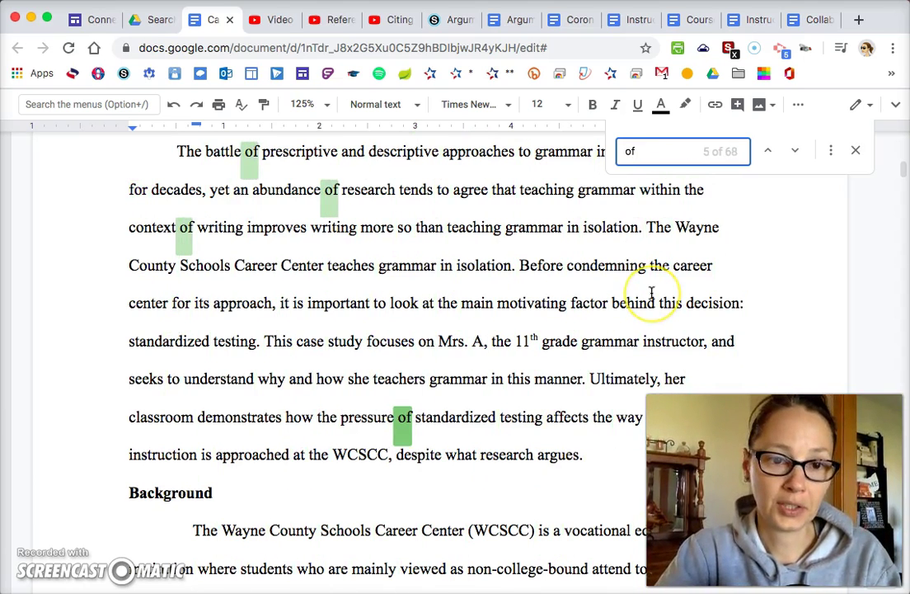
{"action": "scroll", "coordinate": [651, 293], "scroll_direction": "up", "scroll_amount": 1}
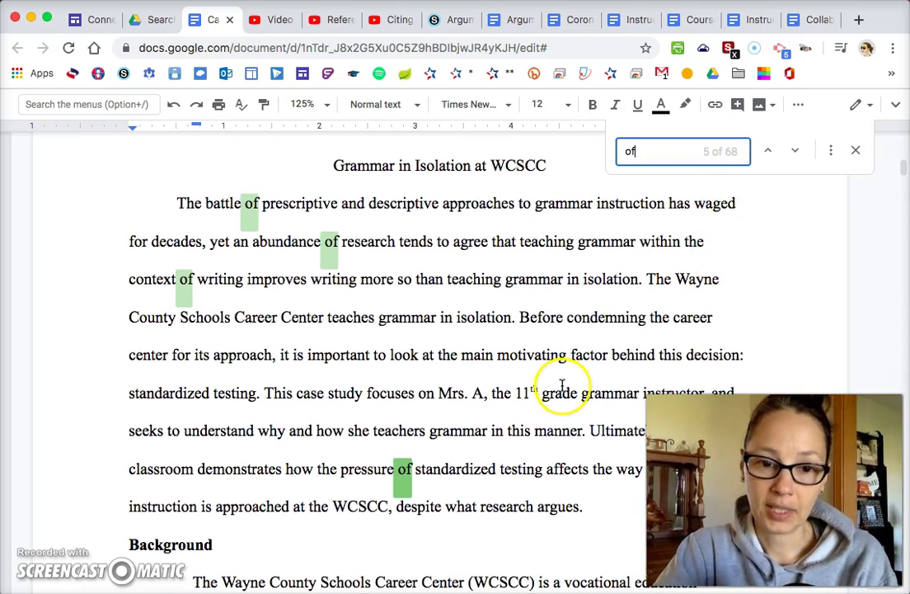
Step: Step through the "of" matches in the Background section to the one in "in lieu of attending"
{"action": "left_click", "coordinate": [797, 152]}
{"action": "left_click", "coordinate": [798, 153]}
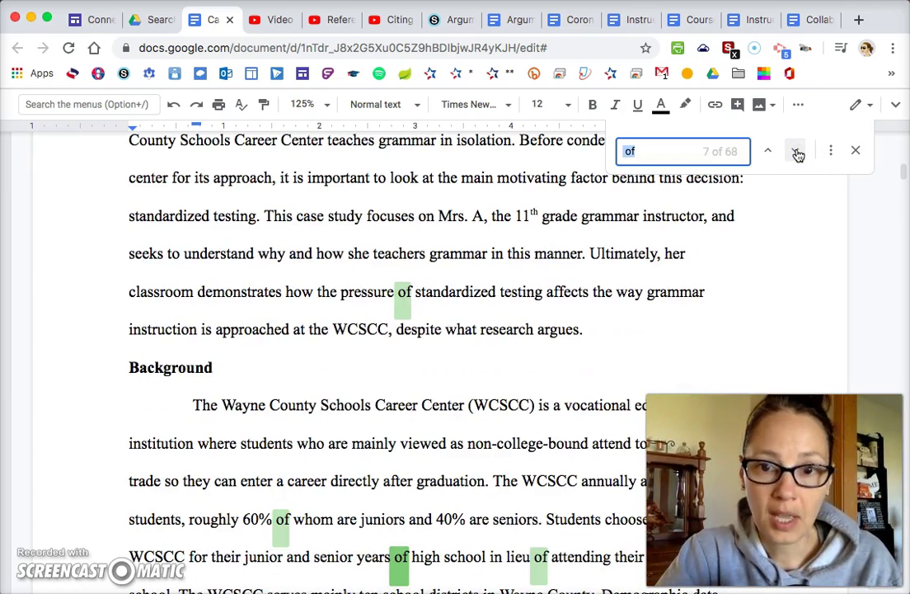
{"action": "scroll", "coordinate": [770, 247], "scroll_direction": "down", "scroll_amount": 5}
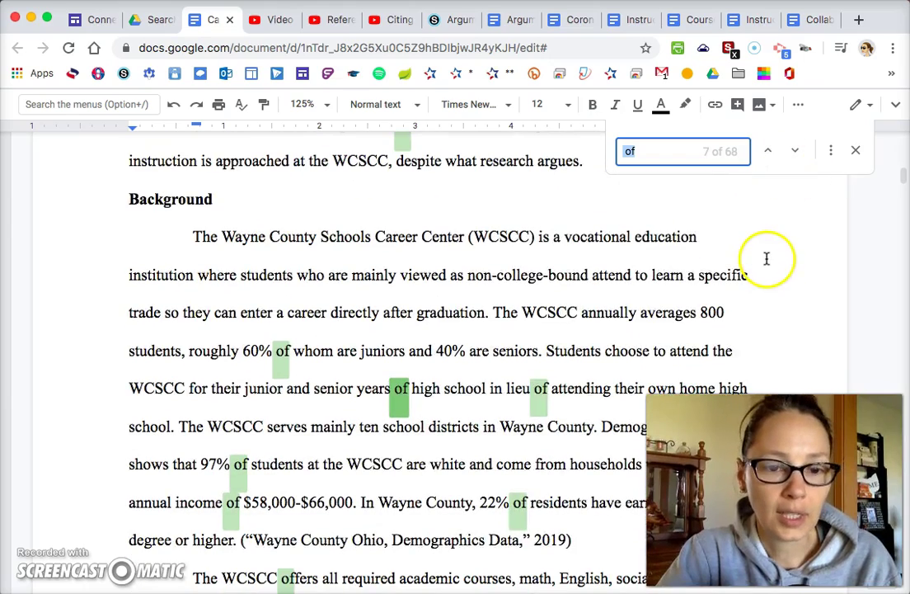
{"action": "scroll", "coordinate": [471, 400], "scroll_direction": "down", "scroll_amount": 3}
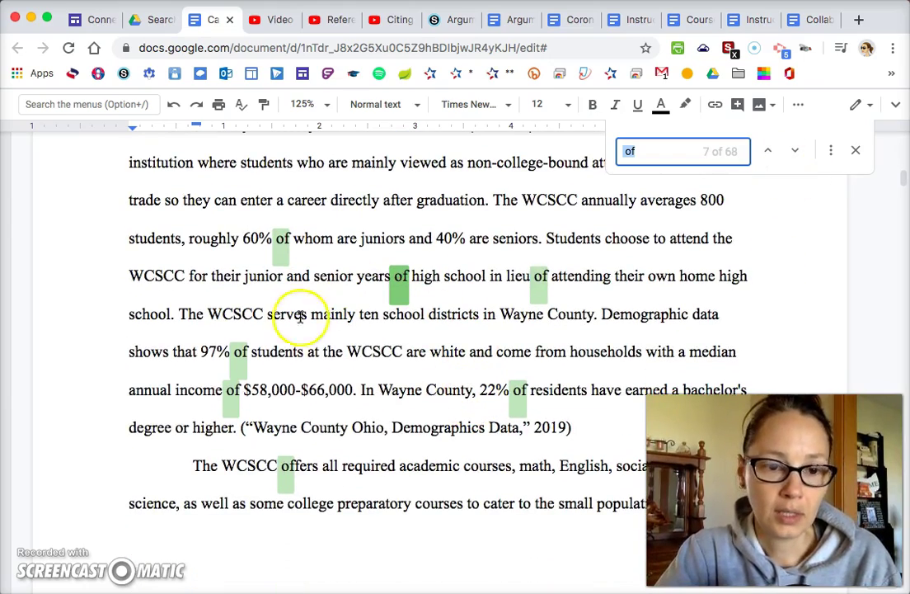
{"action": "left_click", "coordinate": [794, 151]}
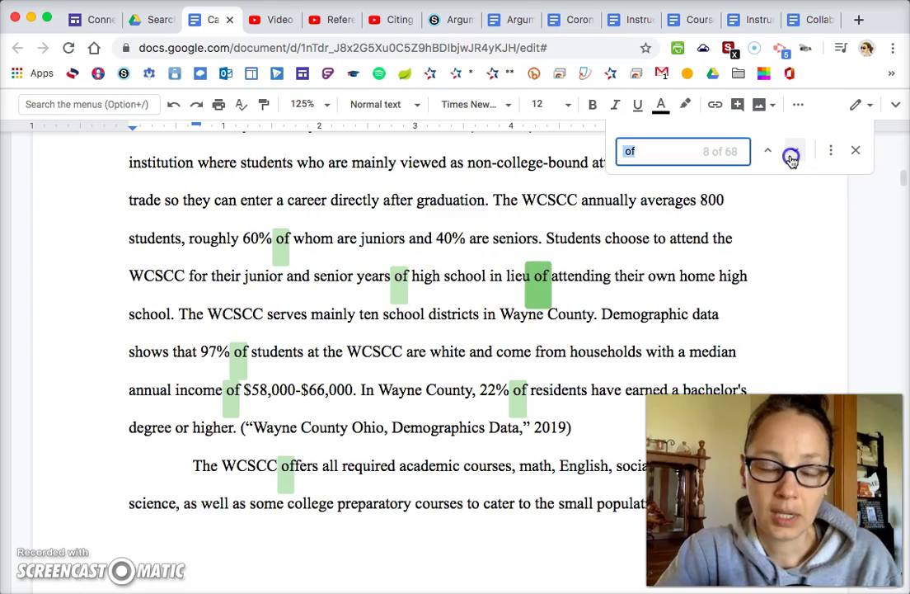
Step: Examine further "of" matches from the Background section through page 4, then close the search
{"action": "scroll", "coordinate": [705, 315], "scroll_direction": "down", "scroll_amount": 10}
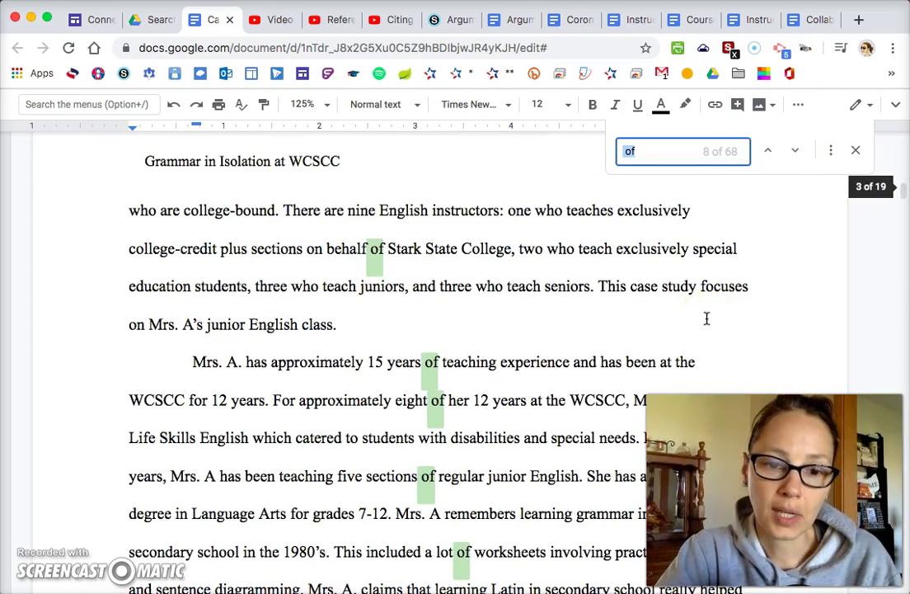
{"action": "scroll", "coordinate": [555, 394], "scroll_direction": "down", "scroll_amount": 2}
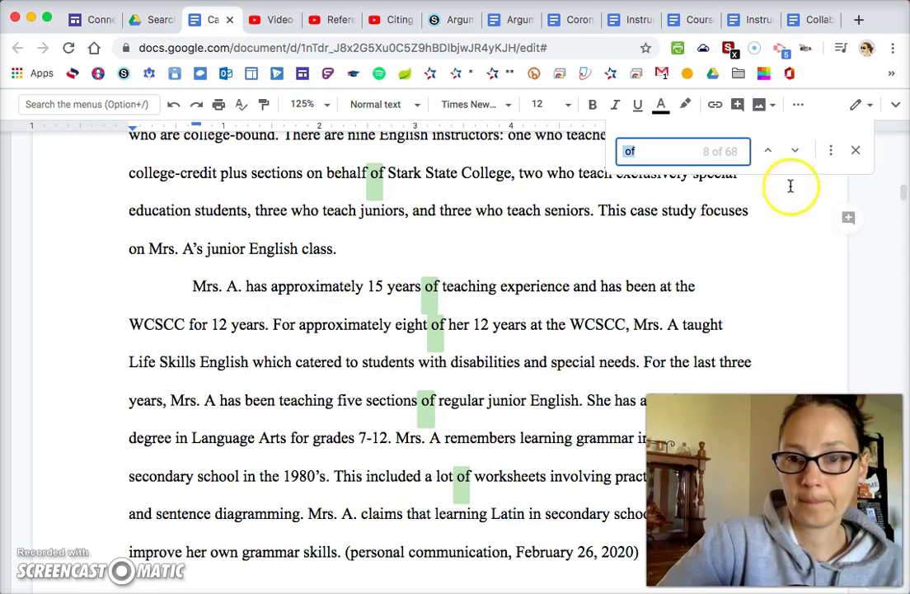
{"action": "left_click", "coordinate": [804, 151]}
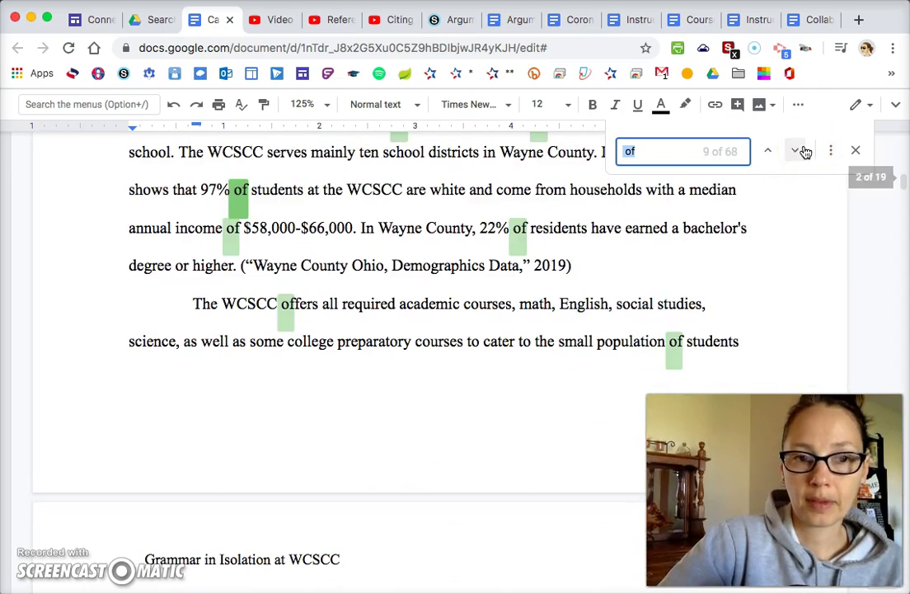
{"action": "left_click", "coordinate": [805, 151]}
{"action": "scroll", "coordinate": [563, 291], "scroll_direction": "up", "scroll_amount": 15}
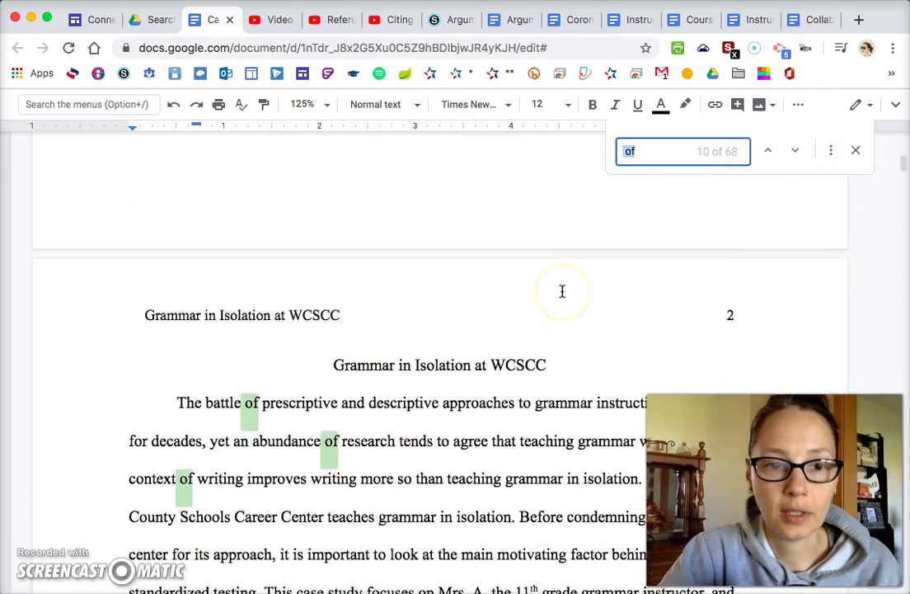
{"action": "scroll", "coordinate": [562, 291], "scroll_direction": "down", "scroll_amount": 20}
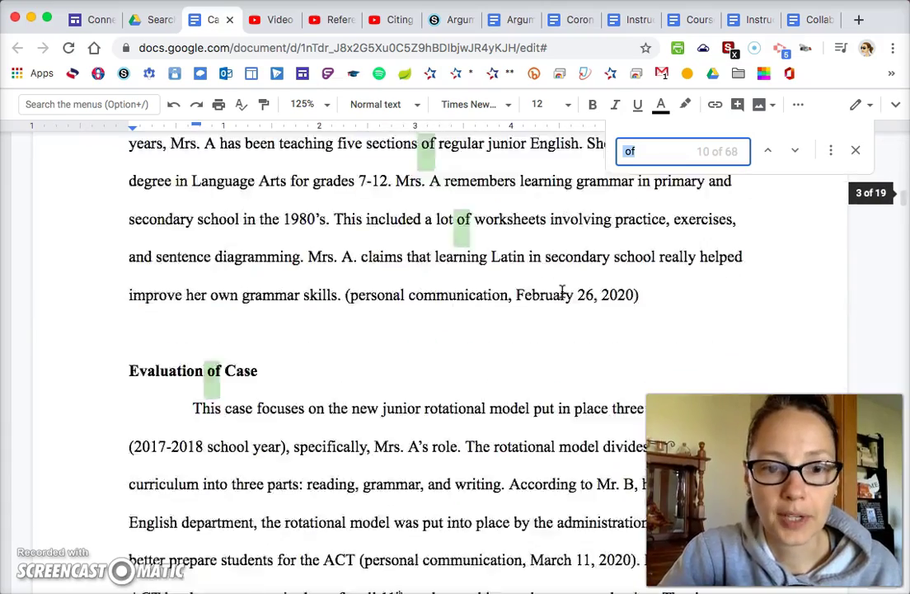
{"action": "scroll", "coordinate": [562, 292], "scroll_direction": "down", "scroll_amount": 3}
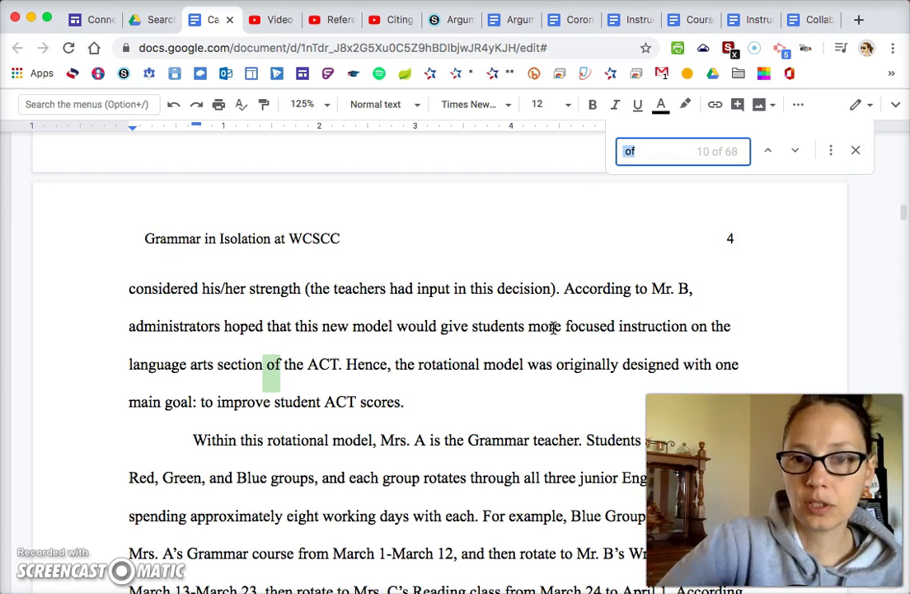
{"action": "left_click", "coordinate": [165, 437]}
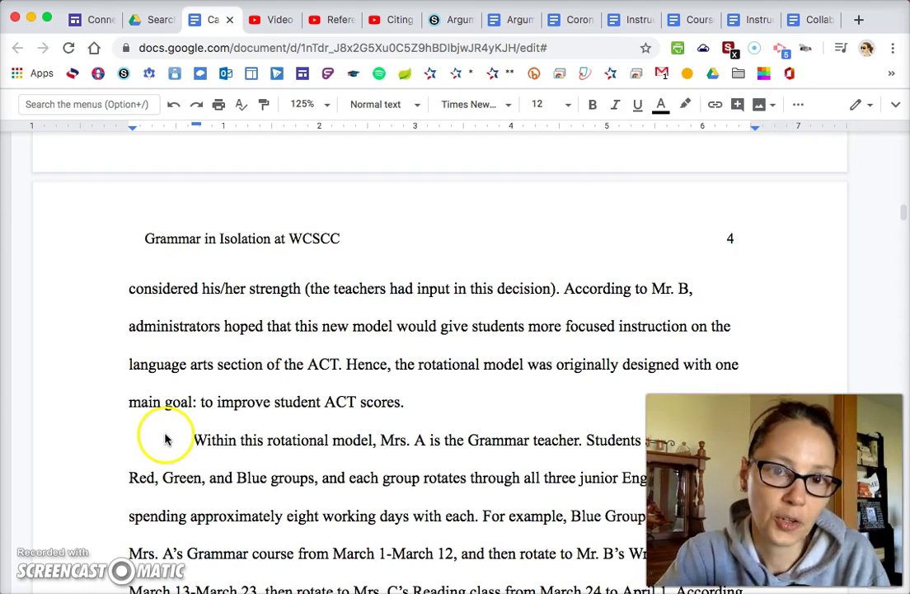